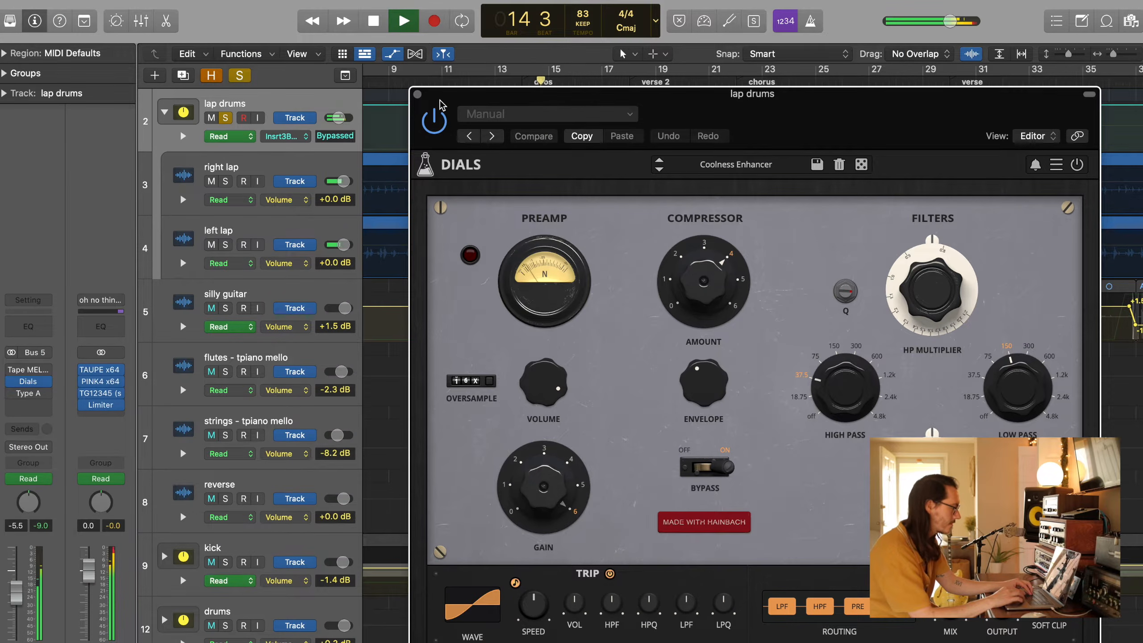
# Close the lap drums track's Dials window and compare the playing mix with lap drums muted and unmuted, ending playback
pyautogui.moveTo(443, 105); pyautogui.dragTo(436, 86)
pyautogui.click(410, 76)
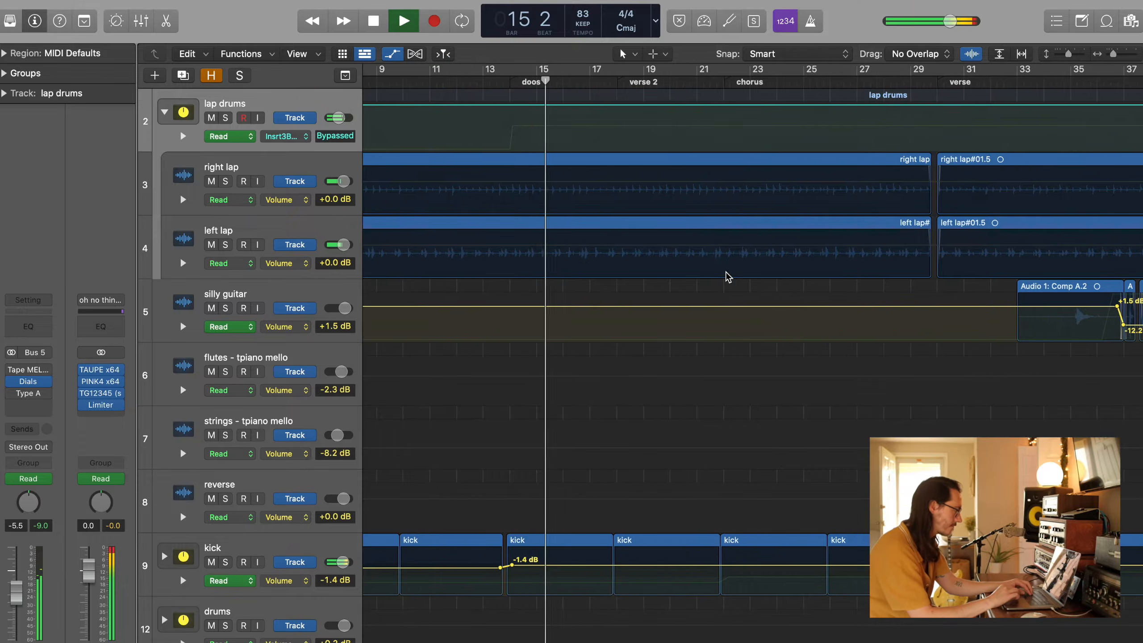
pyautogui.hscroll(1, 729, 278)
pyautogui.scroll(-5, 728, 277)
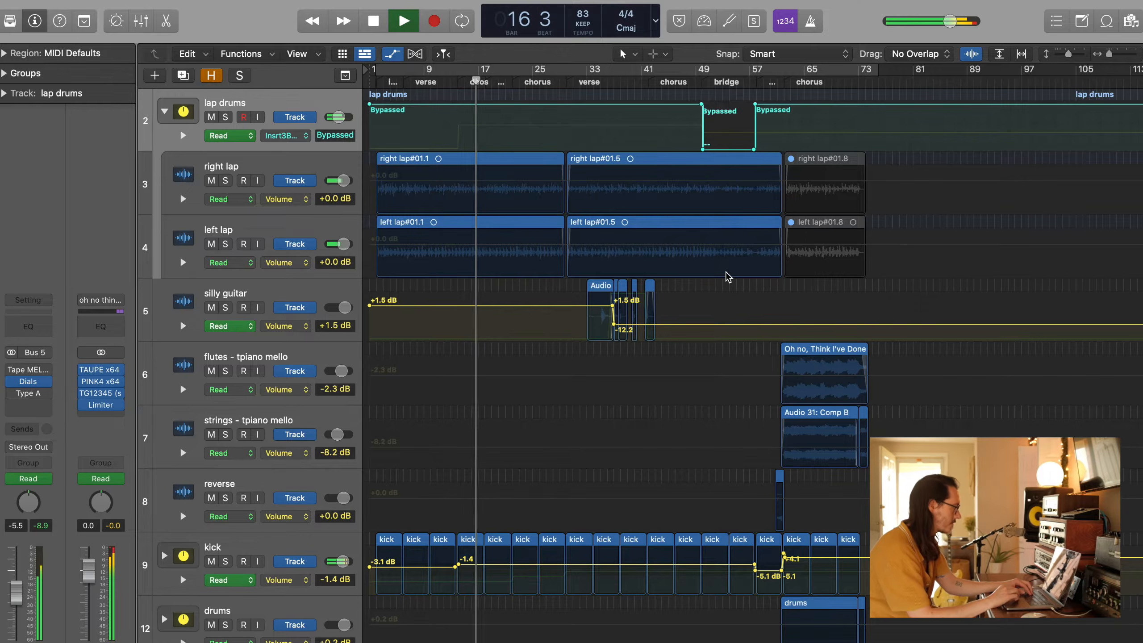
pyautogui.click(212, 118)
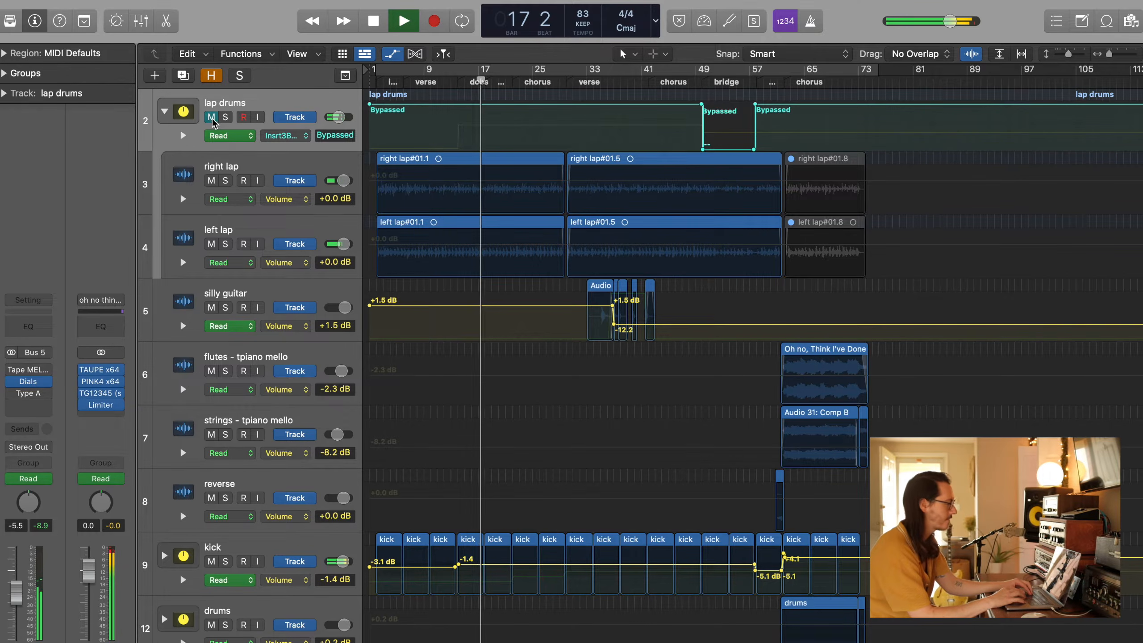
pyautogui.click(212, 118)
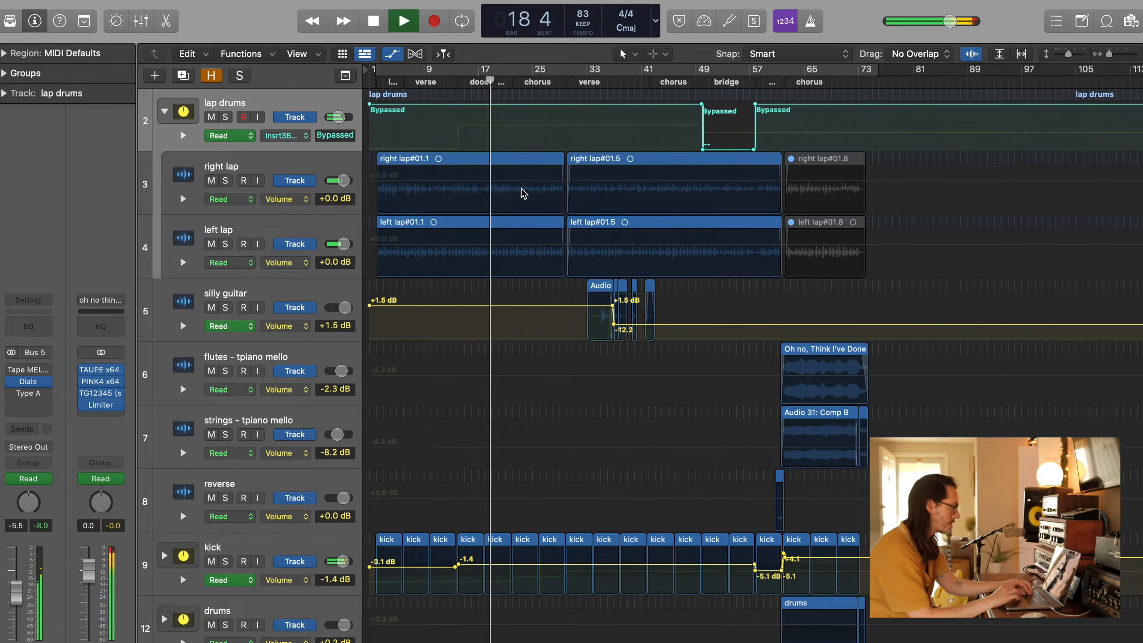
pyautogui.press('space')
# Place the playhead at bar 62, the start of the last chorus, and collapse the lap drums track stack
pyautogui.scroll(-2, 523, 193)
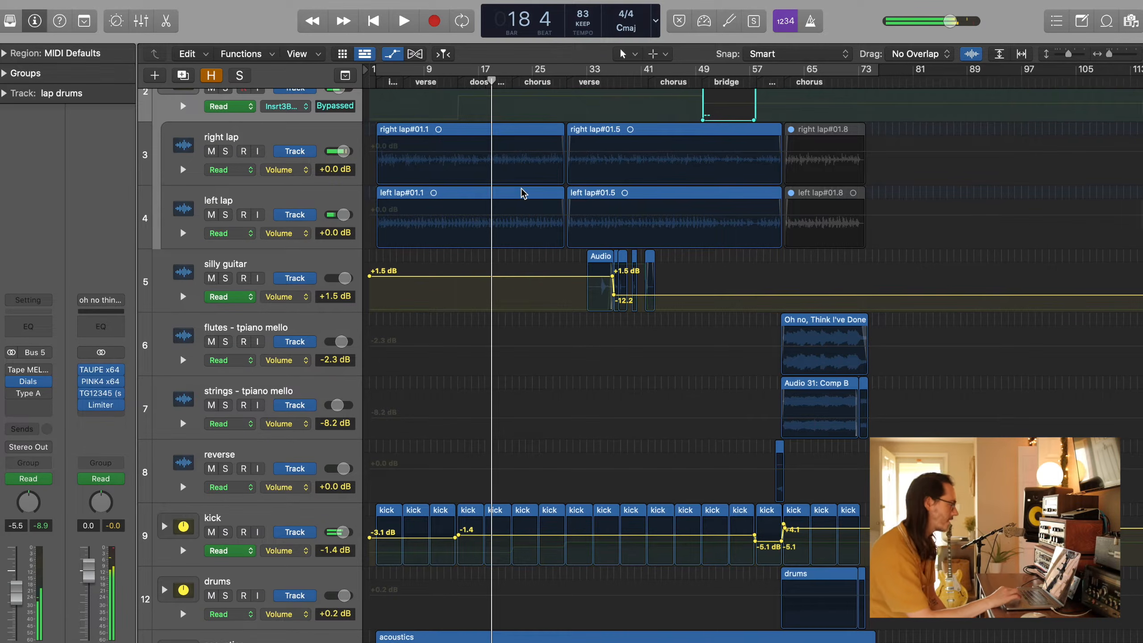
pyautogui.scroll(-4, 522, 193)
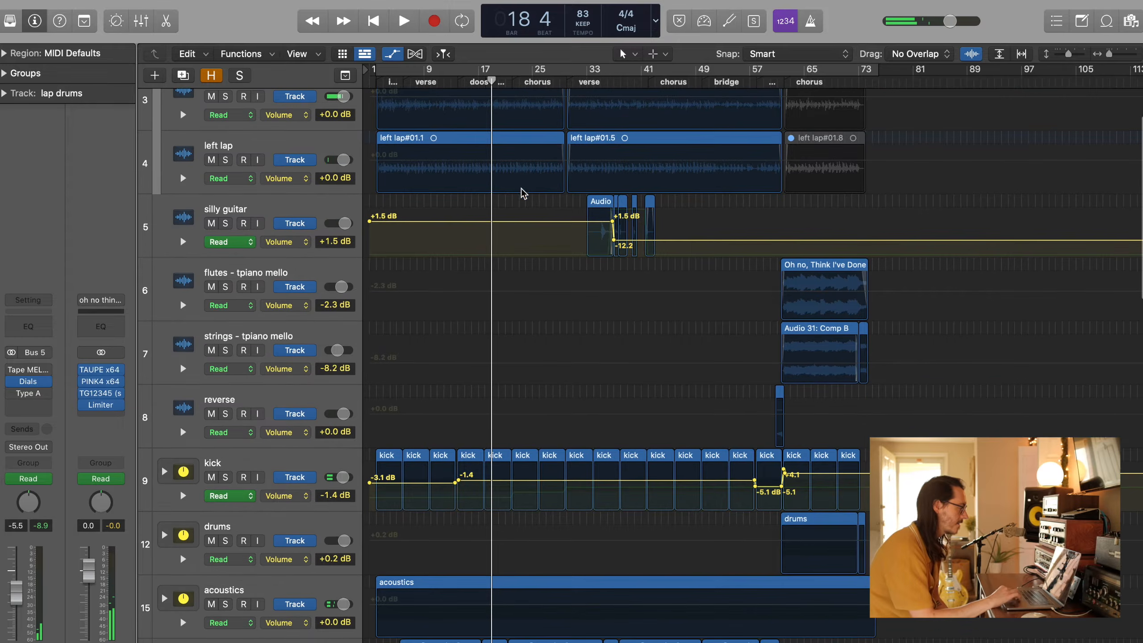
pyautogui.click(784, 83)
pyautogui.scroll(6, 757, 309)
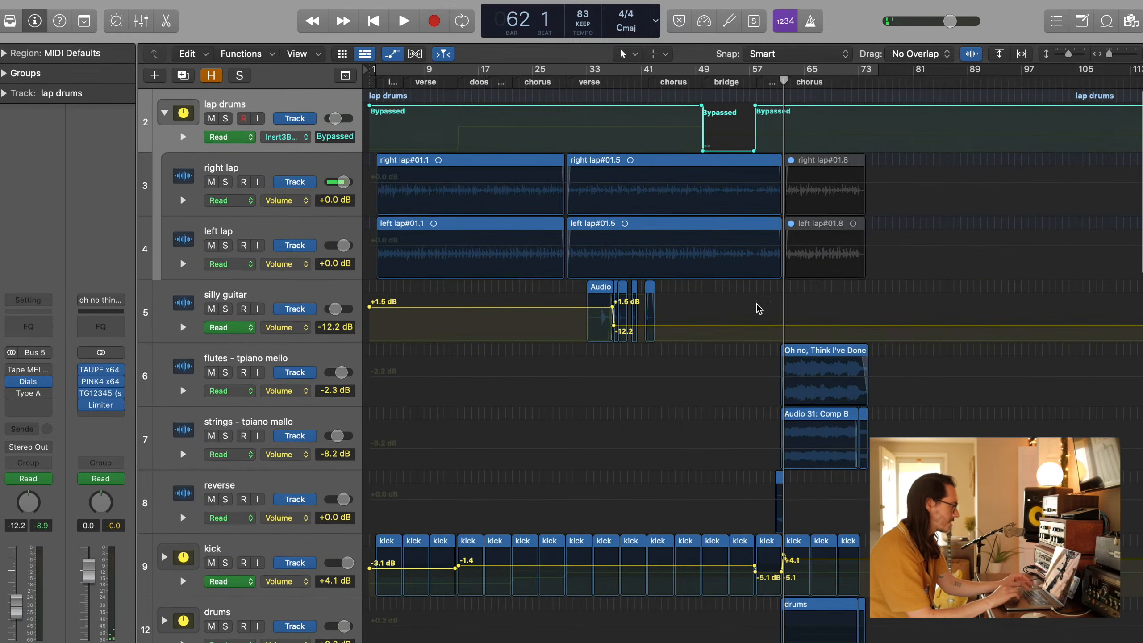
pyautogui.click(164, 111)
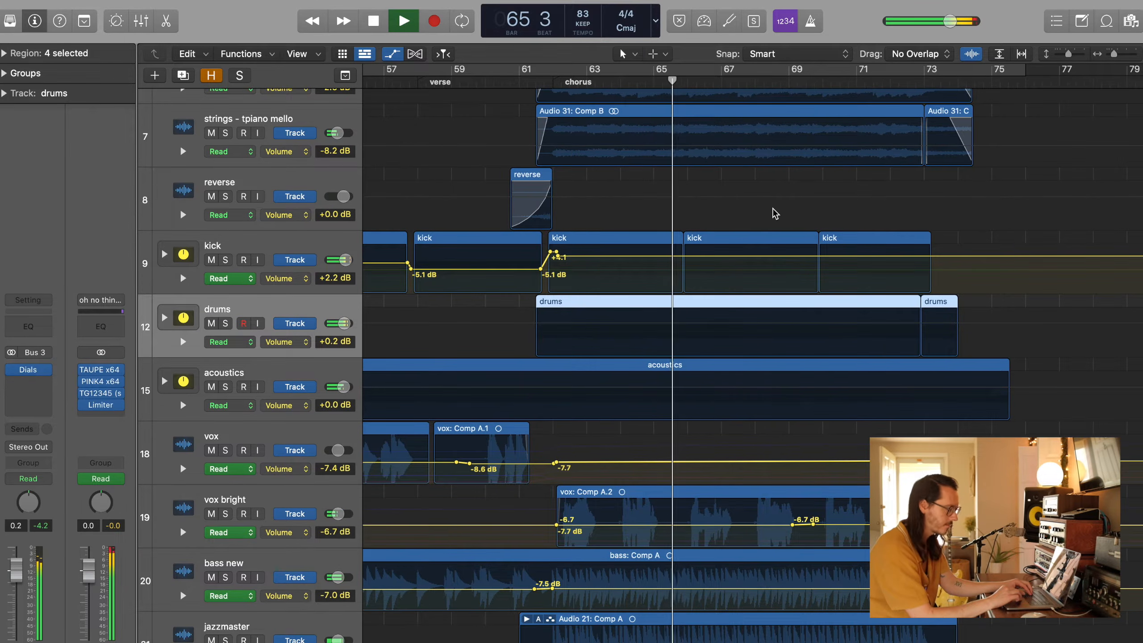
# Stop playback, solo and expand the drums track stack, and set the playhead just before the last chorus at 61 4
pyautogui.press('space')
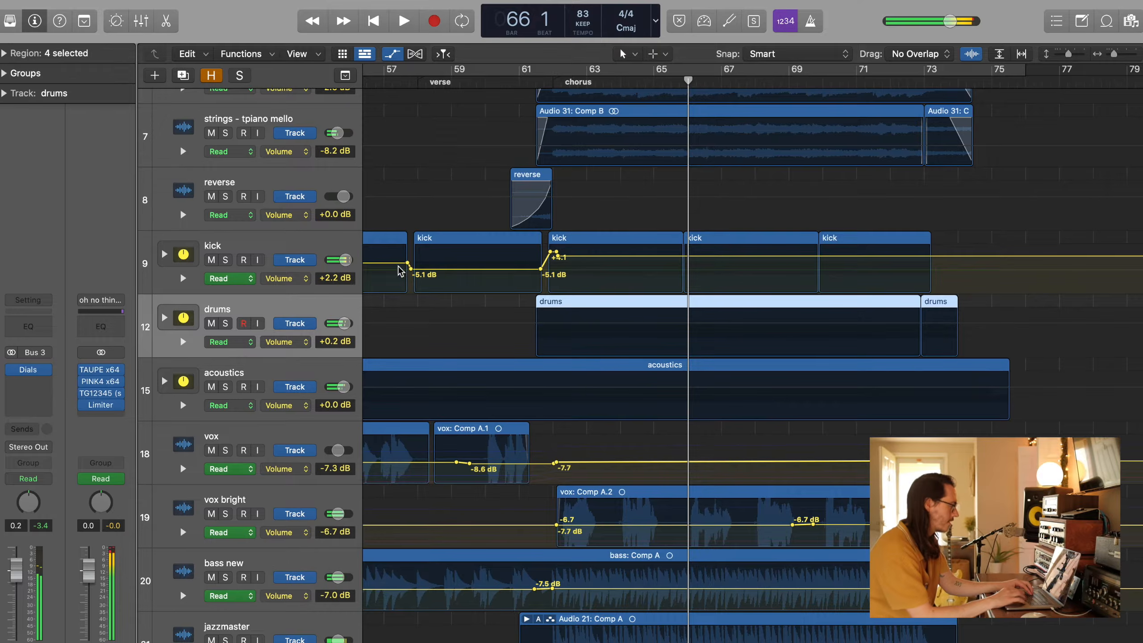
pyautogui.click(226, 324)
pyautogui.click(164, 318)
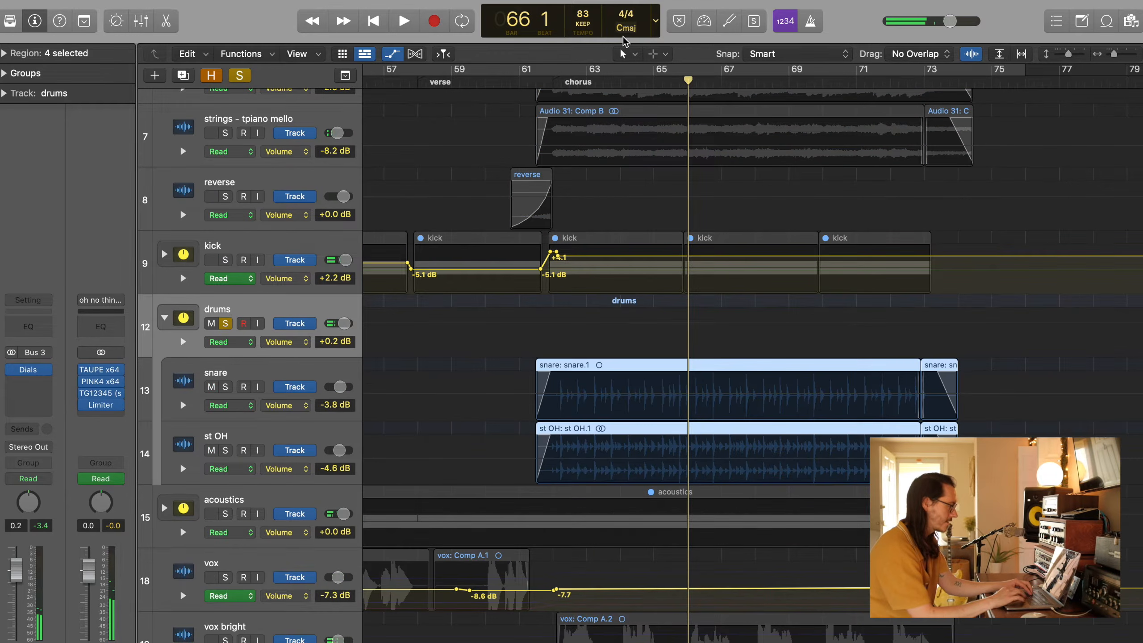
pyautogui.click(542, 81)
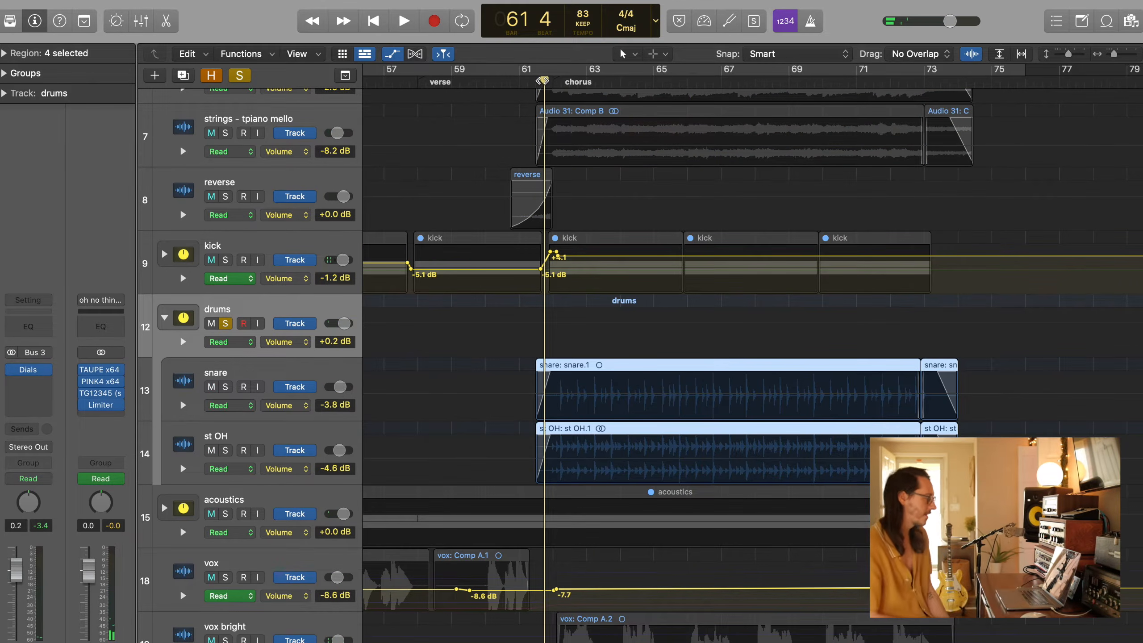
# Hide the track automation and audition the soloed drums at the last chorus with their Dials plug-in bypassed
pyautogui.press('a')
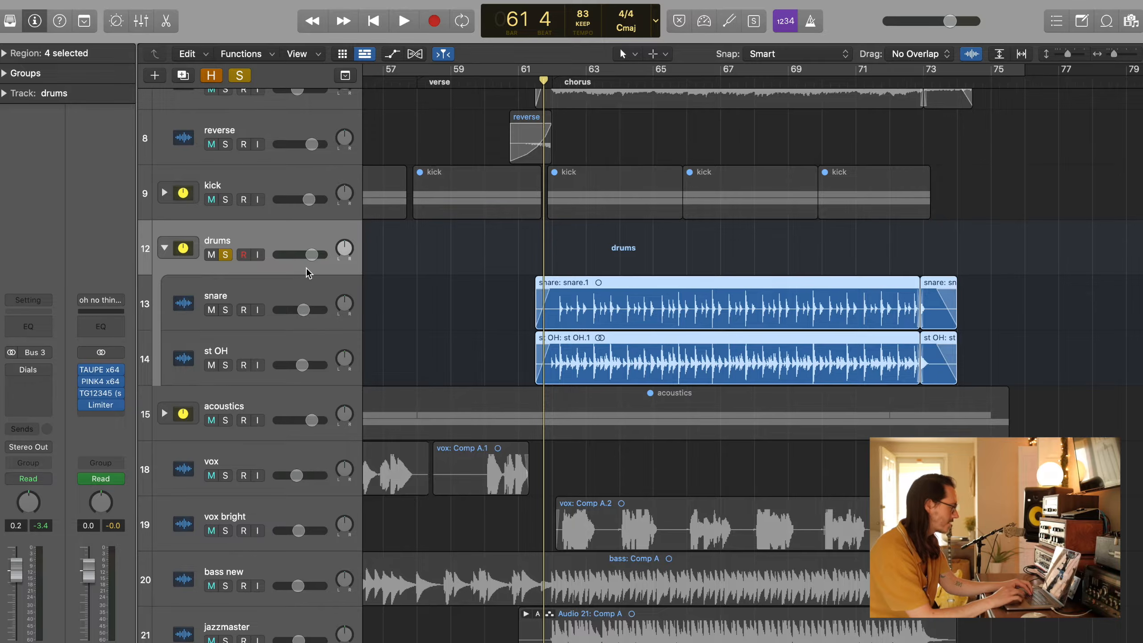
pyautogui.press('super+Right')
pyautogui.scroll(-1, 550, 108)
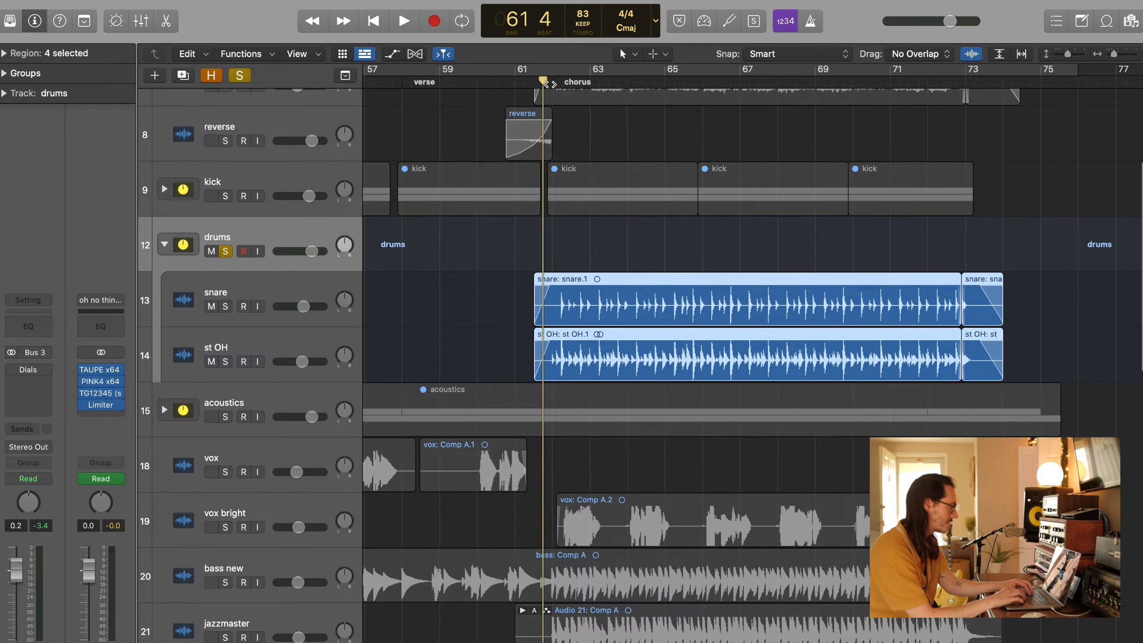
pyautogui.press('space')
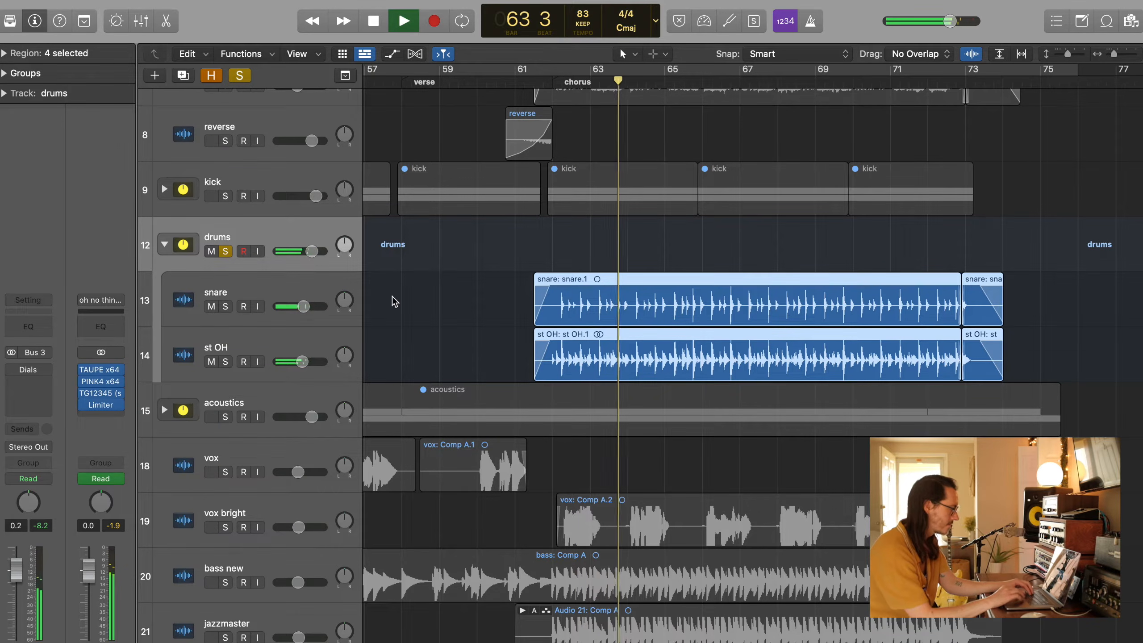
pyautogui.press('space')
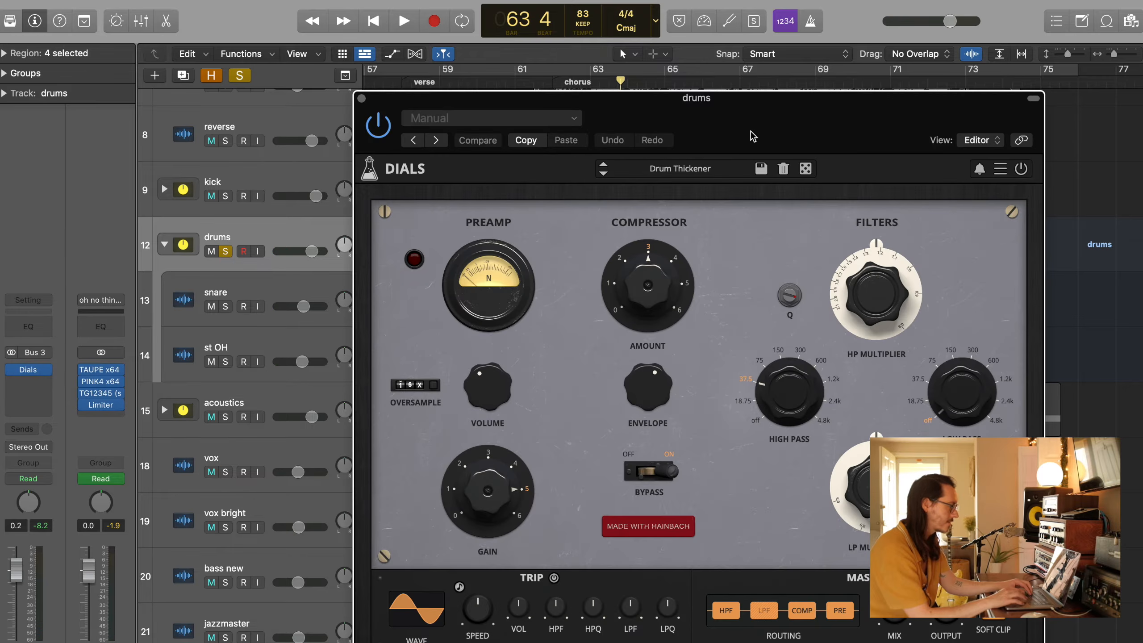
# Audition the drums through the Dials Drum Thickener preset, soloed and in the full mix, and close the plug-in window
pyautogui.moveTo(752, 137); pyautogui.dragTo(671, 74)
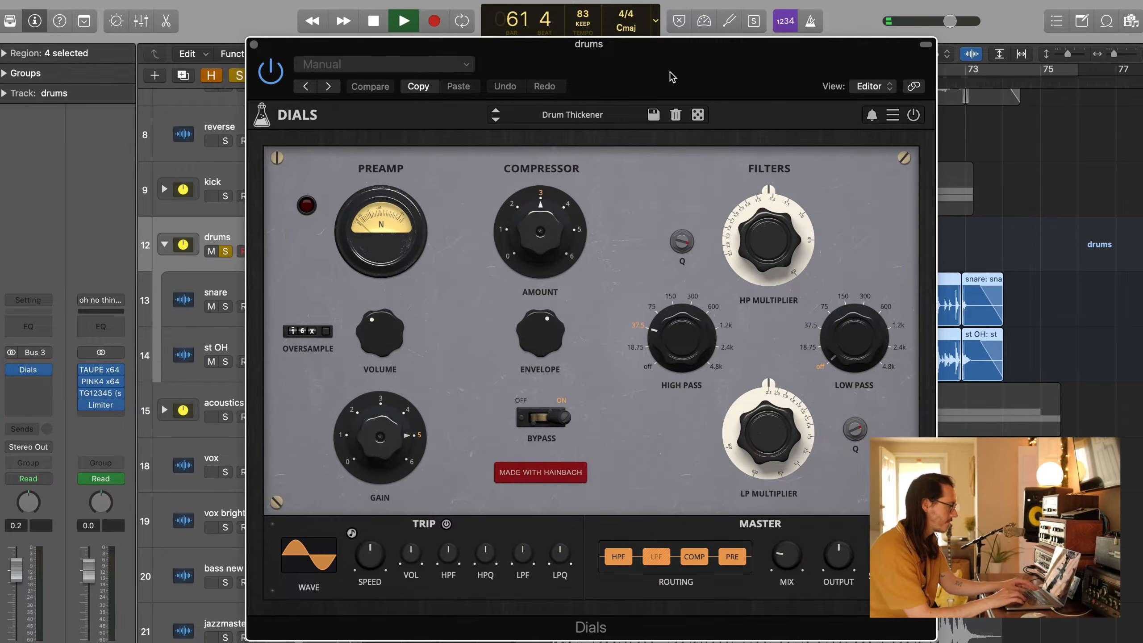
pyautogui.moveTo(670, 71); pyautogui.dragTo(748, 34)
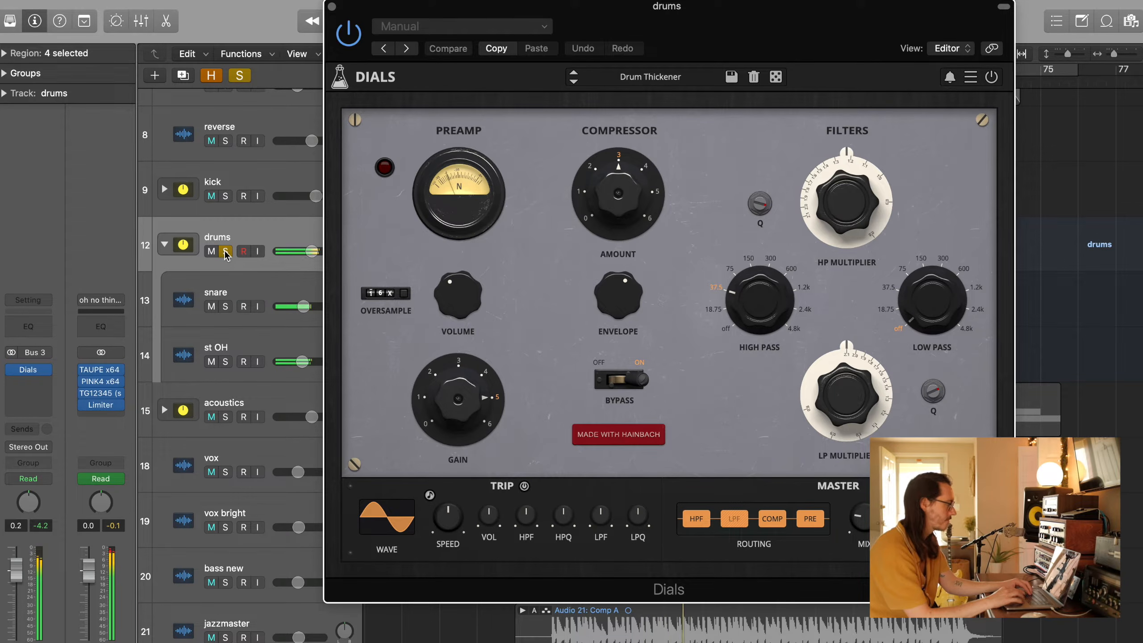
pyautogui.moveTo(660, 40); pyautogui.dragTo(327, 264)
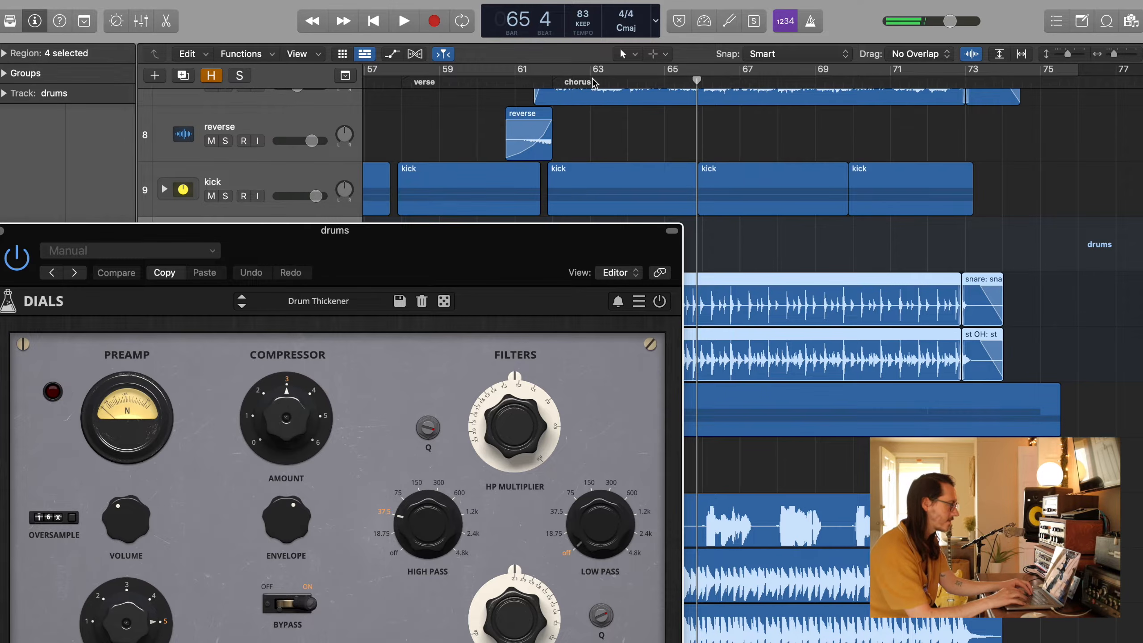
pyautogui.moveTo(494, 241); pyautogui.dragTo(584, 79)
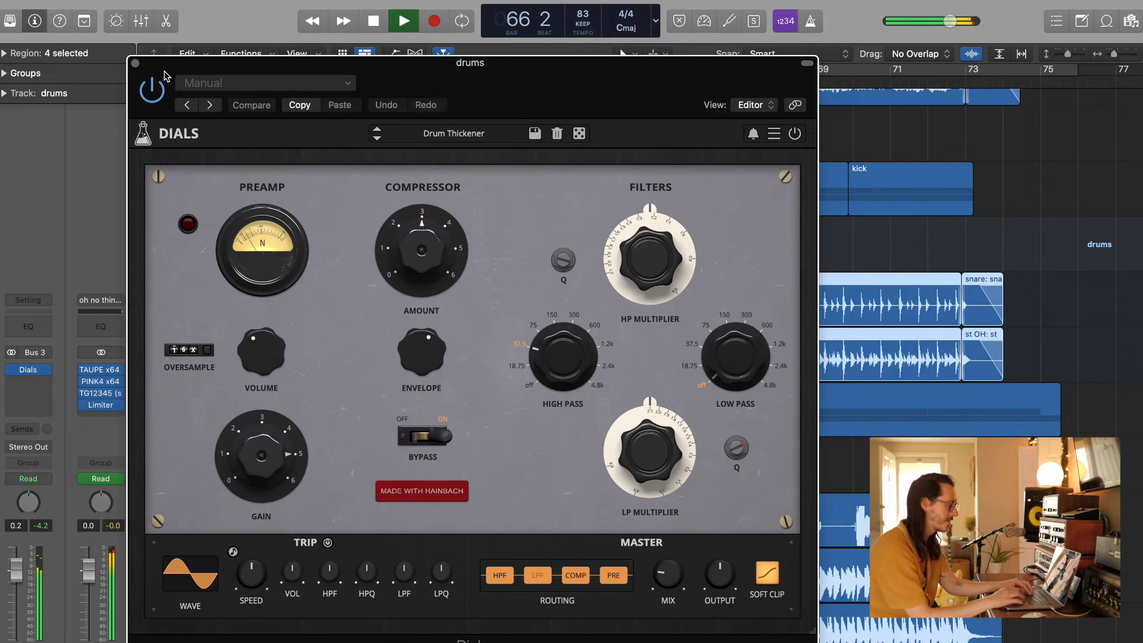
pyautogui.click(134, 64)
# Deselect the drum regions, play the bridge from bar 54, and stop with the playhead placed at bar 62
pyautogui.click(526, 340)
pyautogui.scroll(-3, 525, 339)
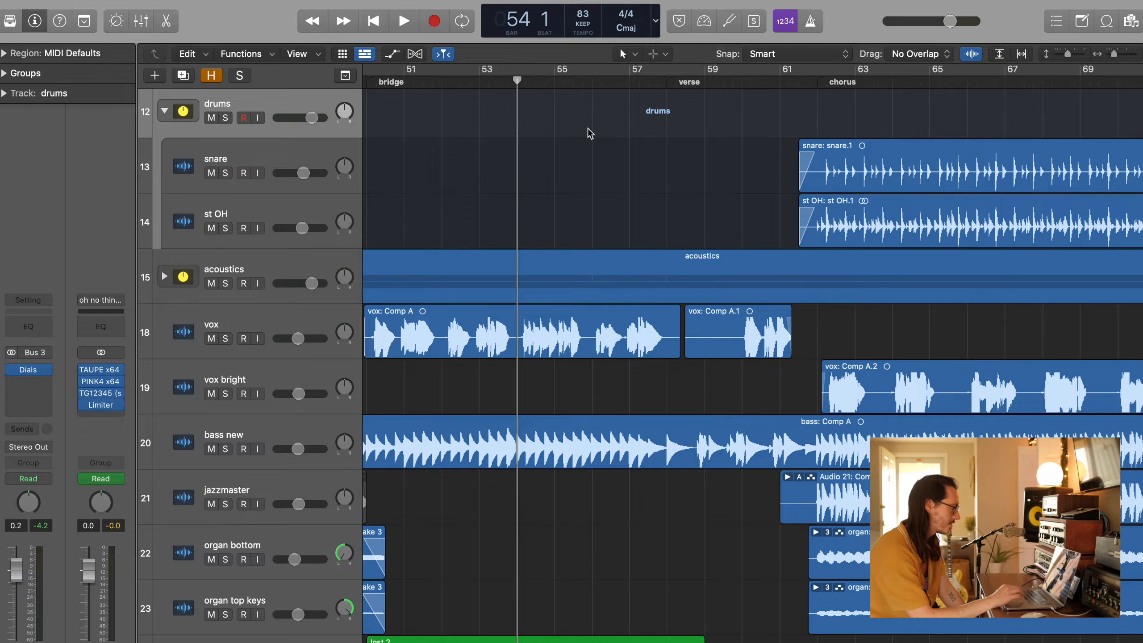
pyautogui.press('space')
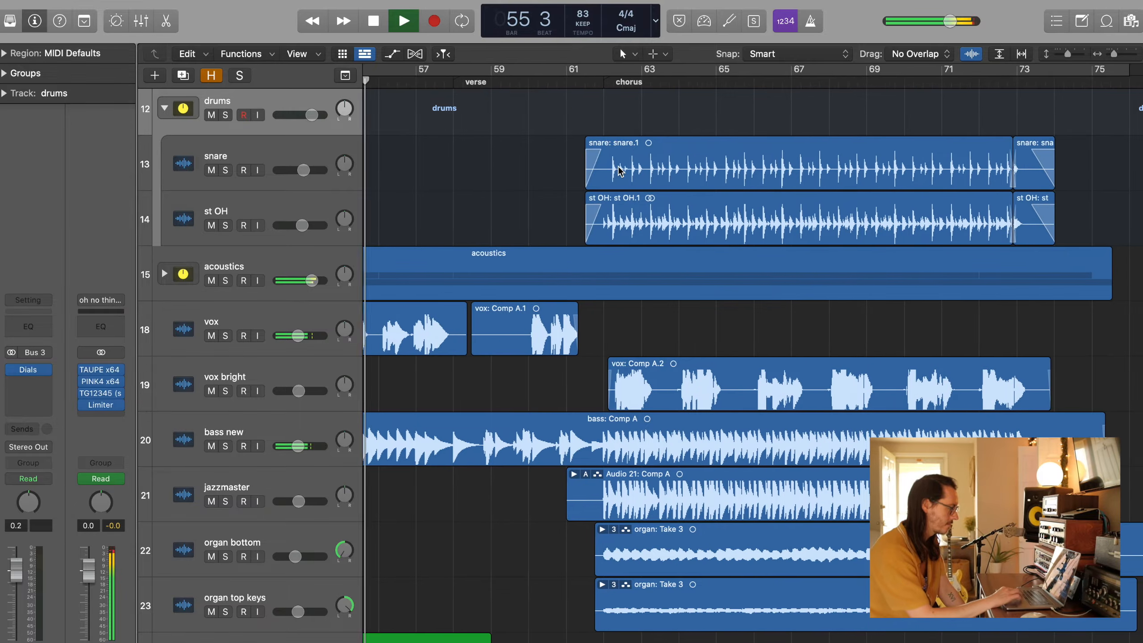
pyautogui.press('space')
pyautogui.click(603, 82)
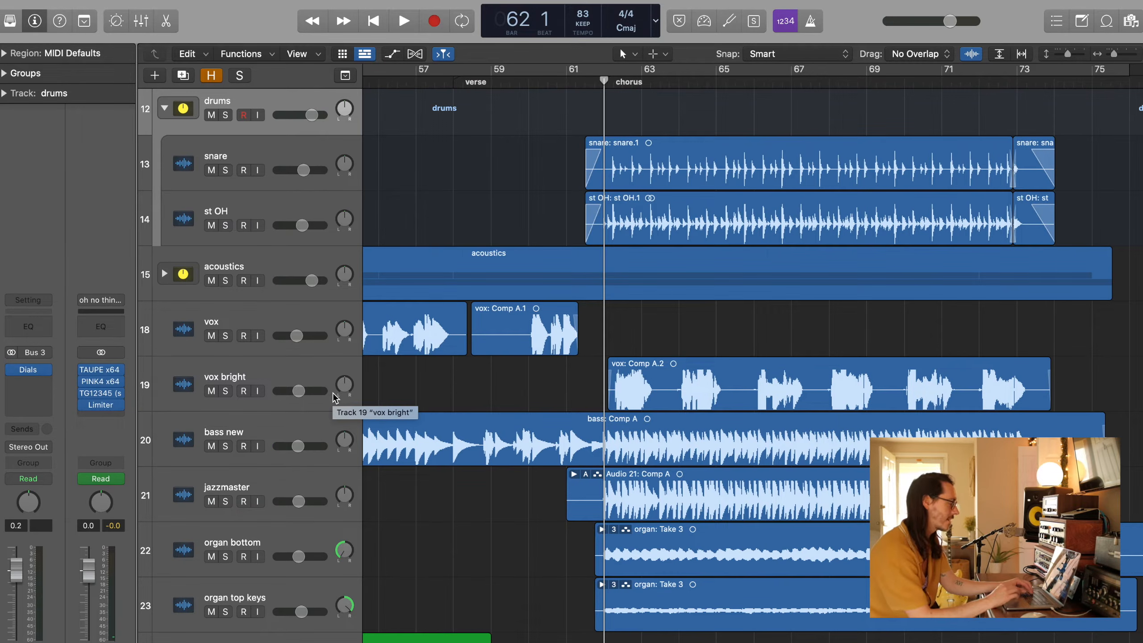
# Open the Type A plug-in on the vox bright track and move its window clear of the vocal region
pyautogui.scroll(-5, 557, 368)
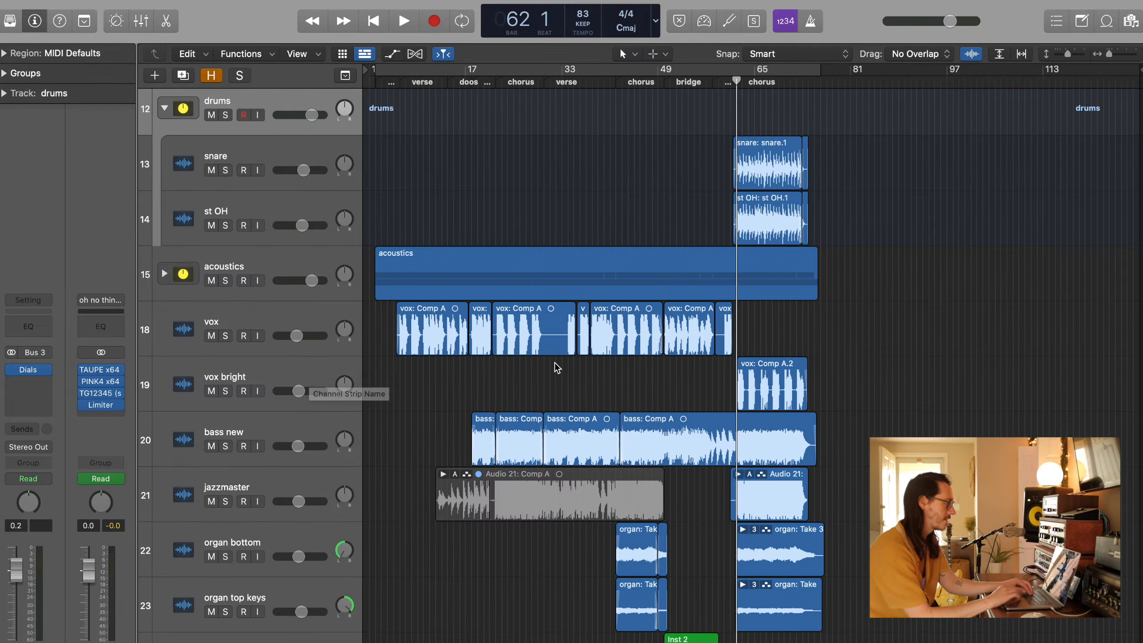
pyautogui.scroll(8, 557, 367)
pyautogui.scroll(-13, 557, 367)
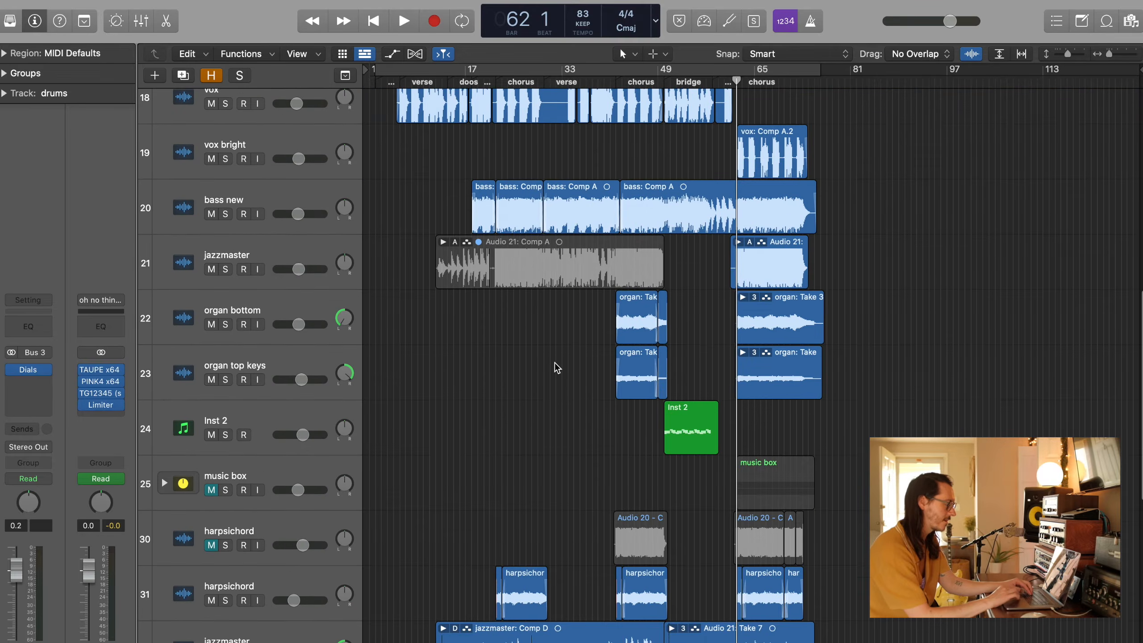
pyautogui.press('super+Right')
pyautogui.press('super+Right')
pyautogui.scroll(3, 557, 367)
pyautogui.hscroll(4, 557, 368)
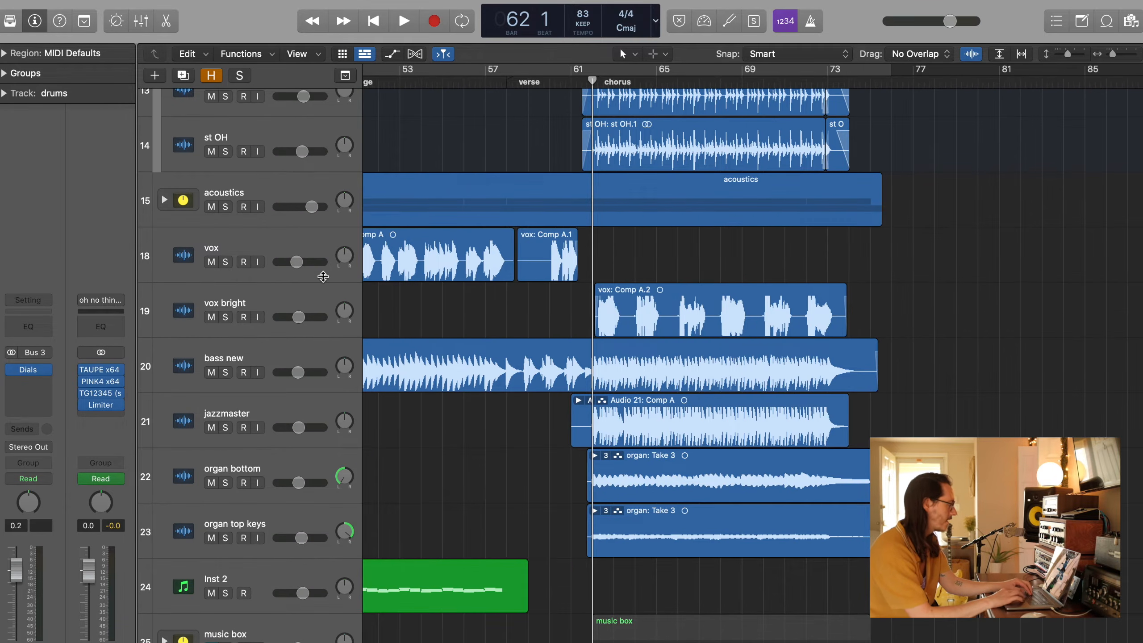
pyautogui.click(267, 297)
pyautogui.click(30, 365)
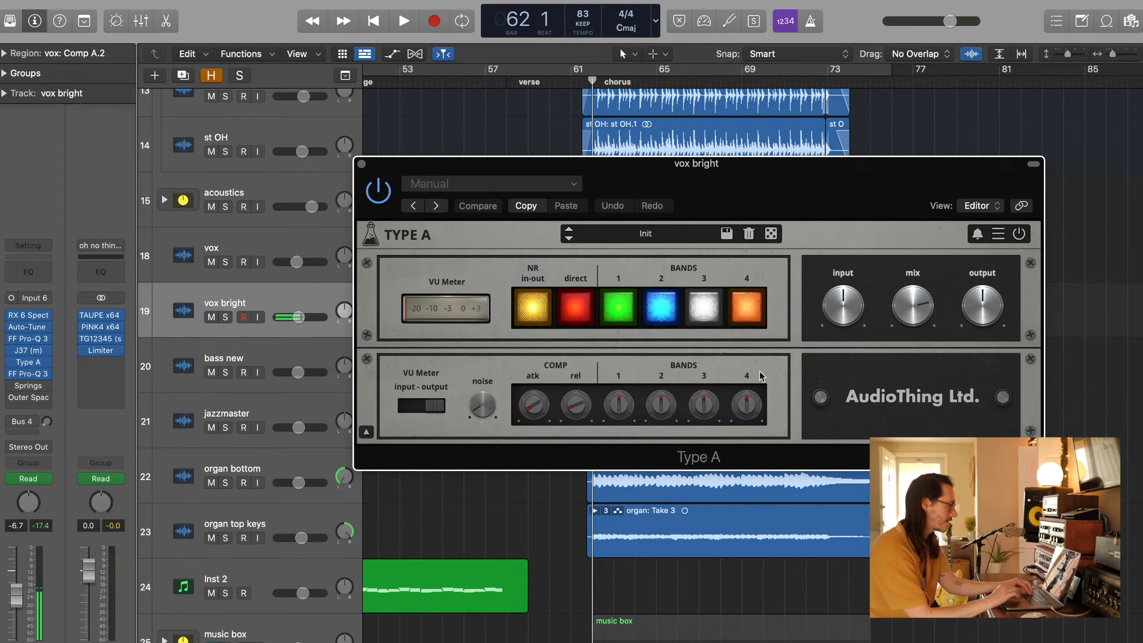
pyautogui.moveTo(816, 199); pyautogui.dragTo(571, 516)
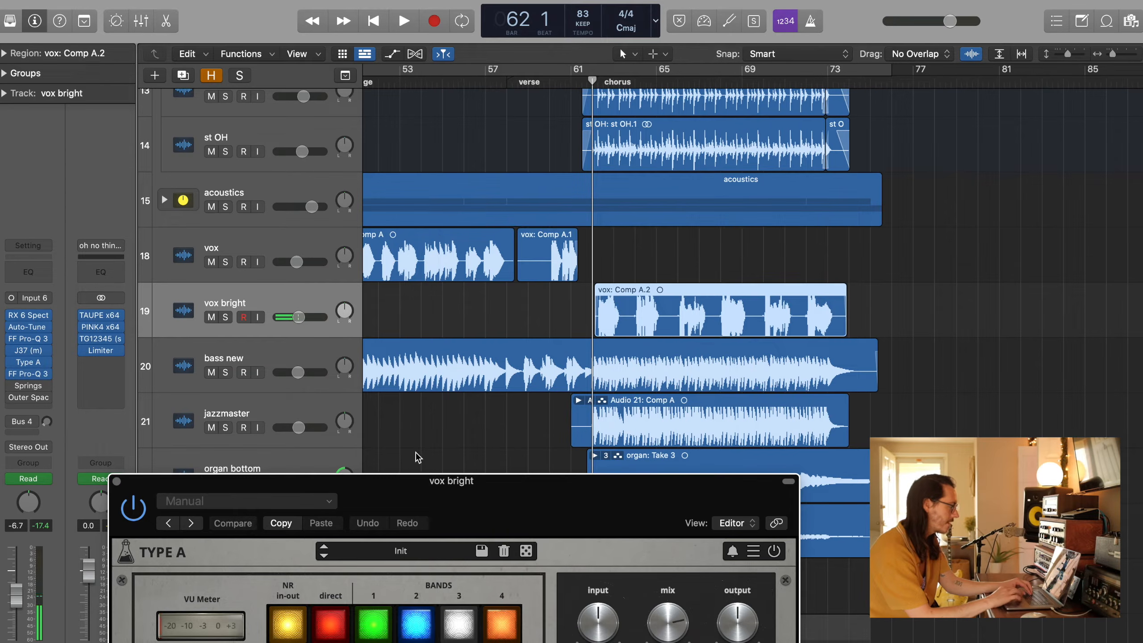
# Bypass Type A on vox bright and listen to the last chorus from bar 62, keeping the plug-in window clear of the region
pyautogui.click(135, 508)
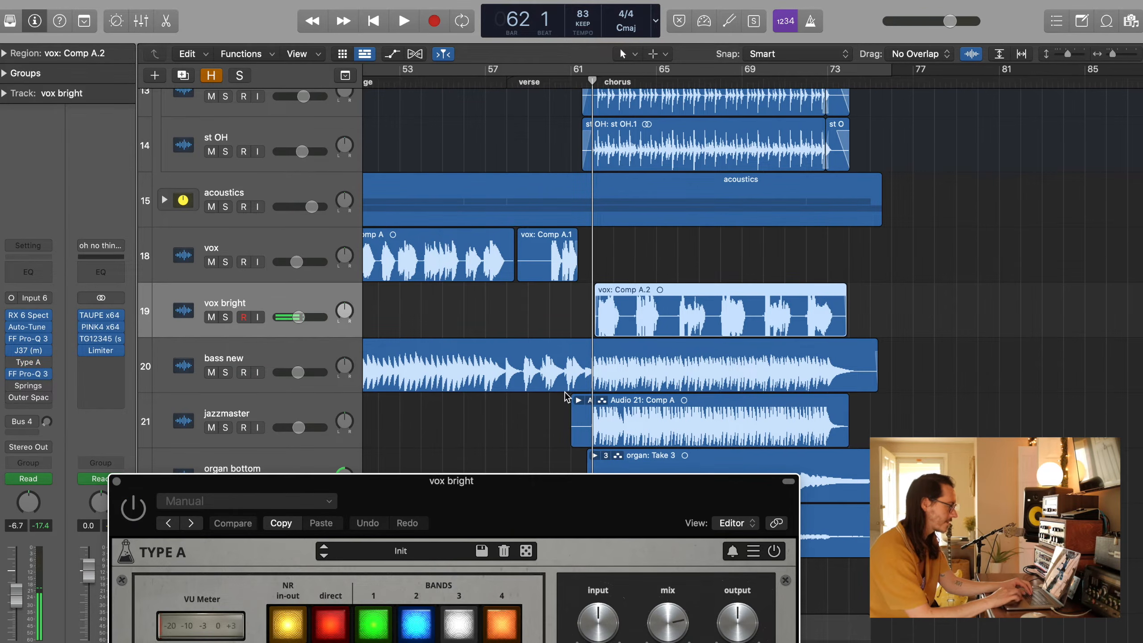
pyautogui.scroll(5, 565, 397)
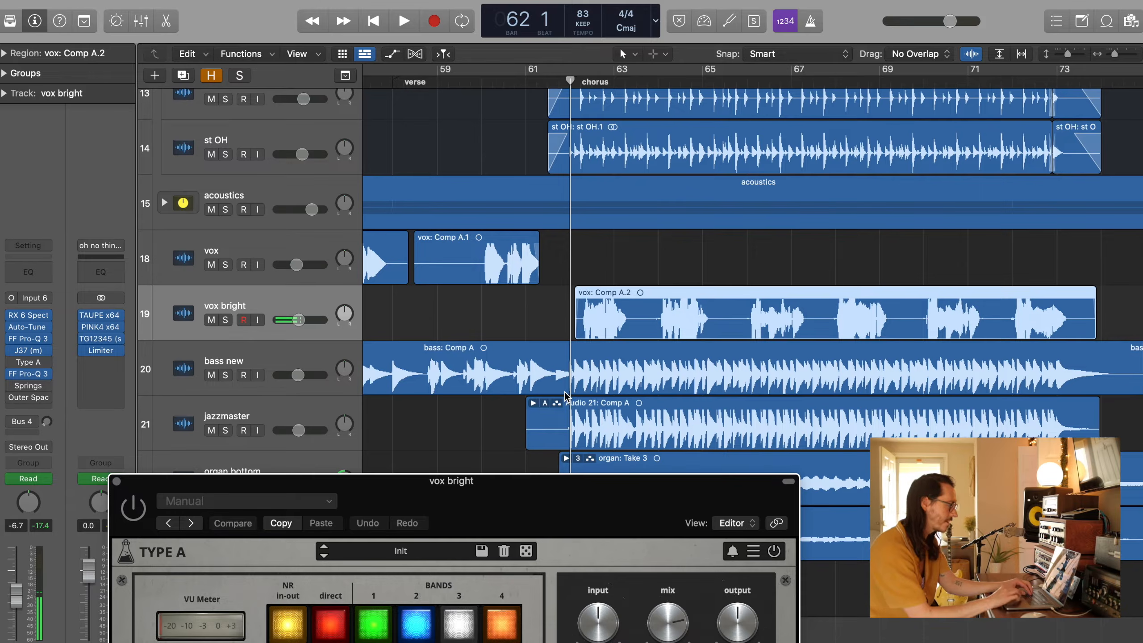
pyautogui.moveTo(581, 488); pyautogui.dragTo(580, 404)
pyautogui.press('space')
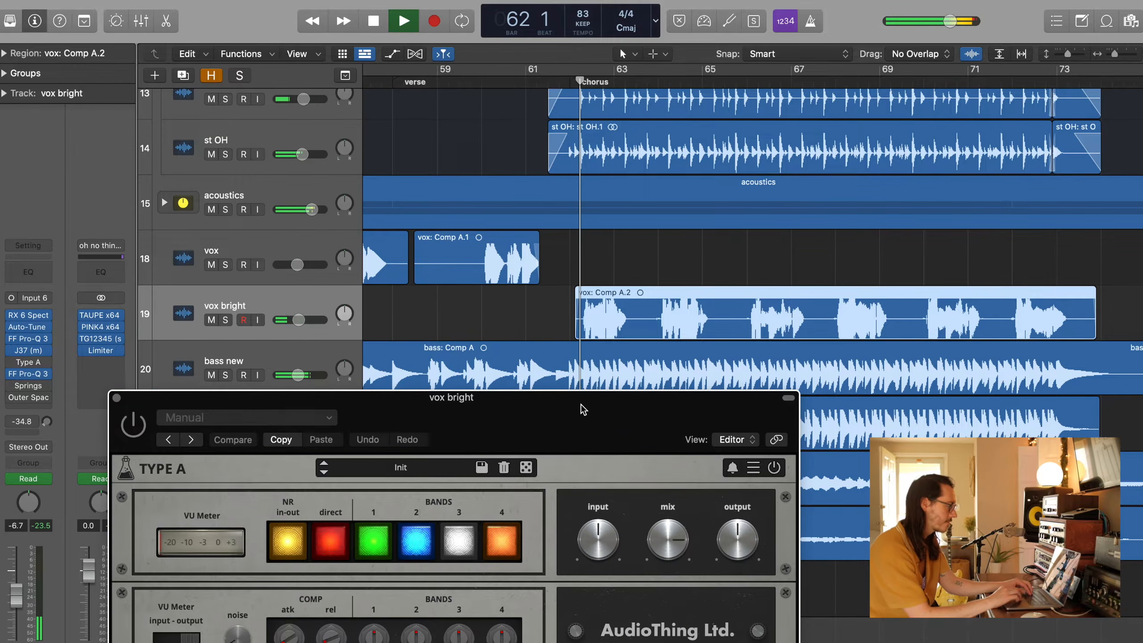
pyautogui.moveTo(580, 404); pyautogui.dragTo(684, 350)
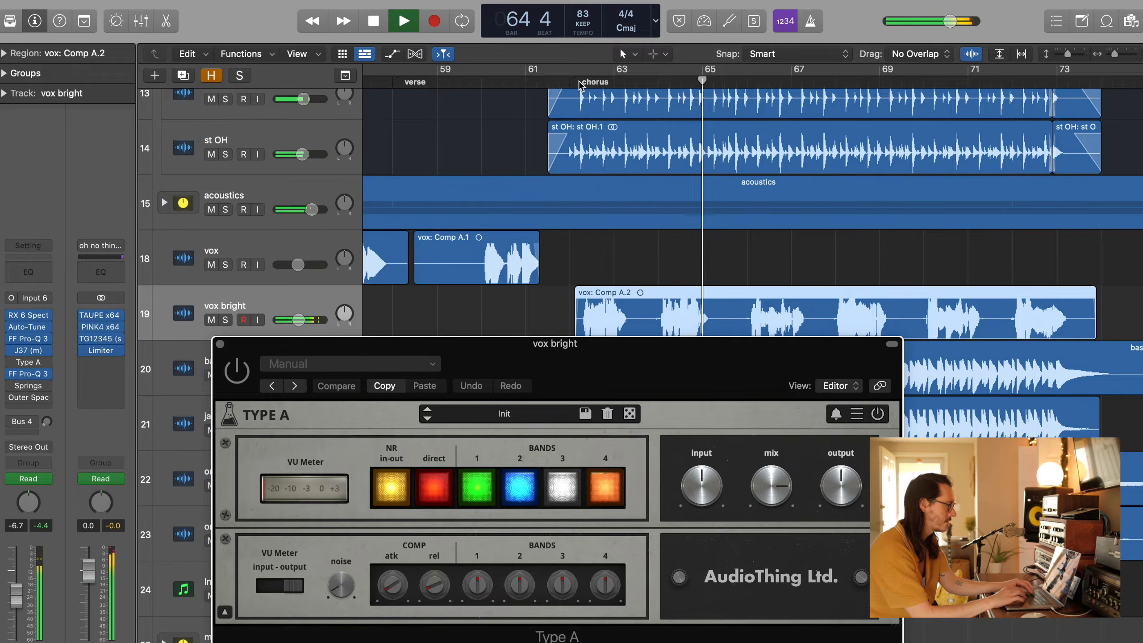
pyautogui.press('space')
# Re-enable Type A on vox bright and play the last chorus again from bar 62 for comparison
pyautogui.click(237, 374)
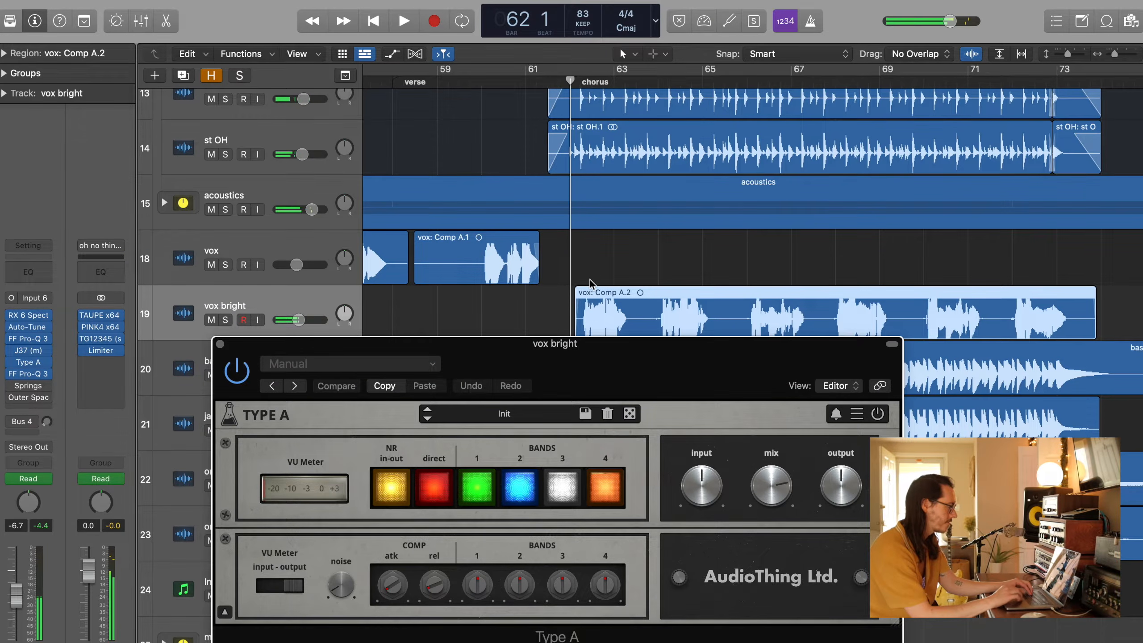
pyautogui.press('space')
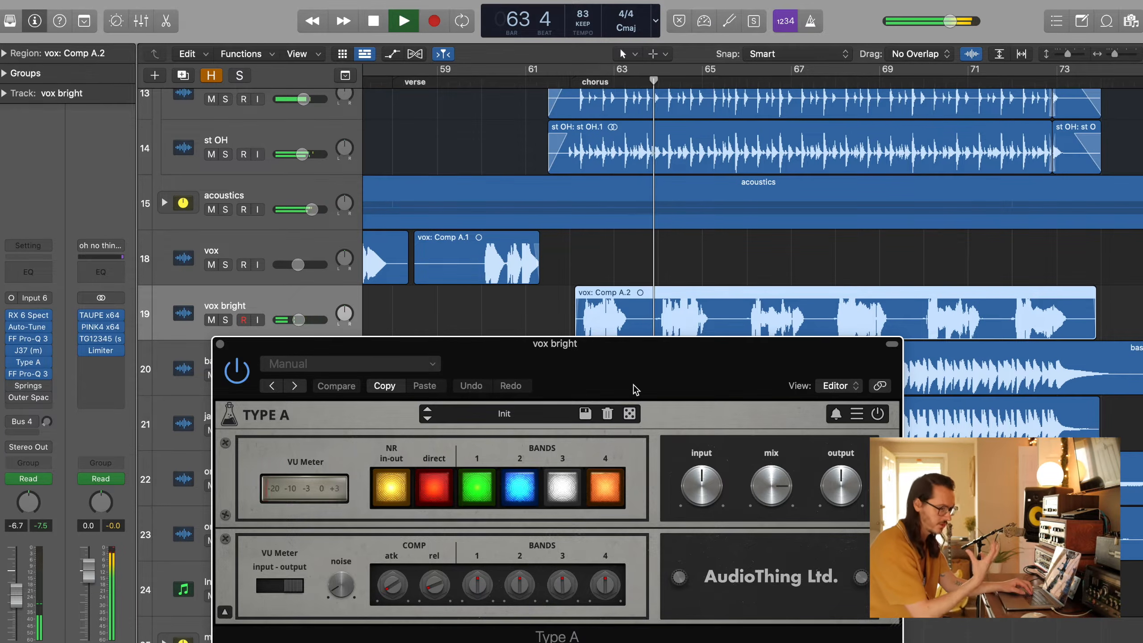
pyautogui.press('space')
# Close the vox bright track's Type A window and deselect its vocal region
pyautogui.click(220, 345)
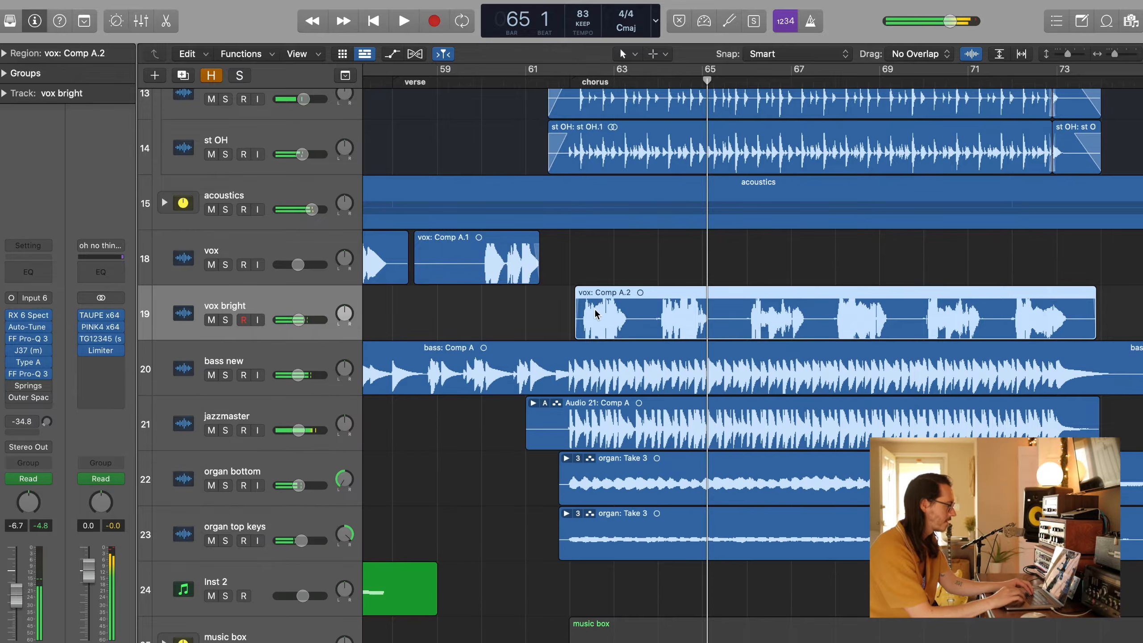
pyautogui.click(528, 325)
pyautogui.scroll(-10, 529, 324)
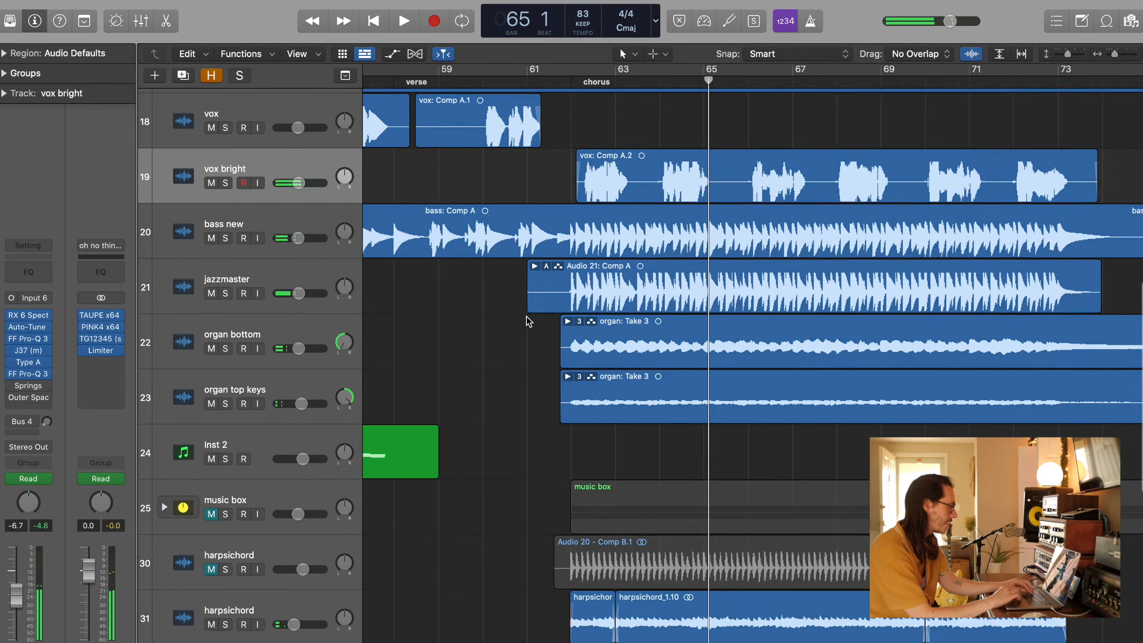
# Place the playhead at bar 50, the start of the bridge, and show the Inst 2 region
pyautogui.hscroll(-6, 529, 321)
pyautogui.scroll(4, 529, 321)
pyautogui.press('super+Left')
pyautogui.press('super+Left')
pyautogui.press('super+Left')
pyautogui.press('super+Left')
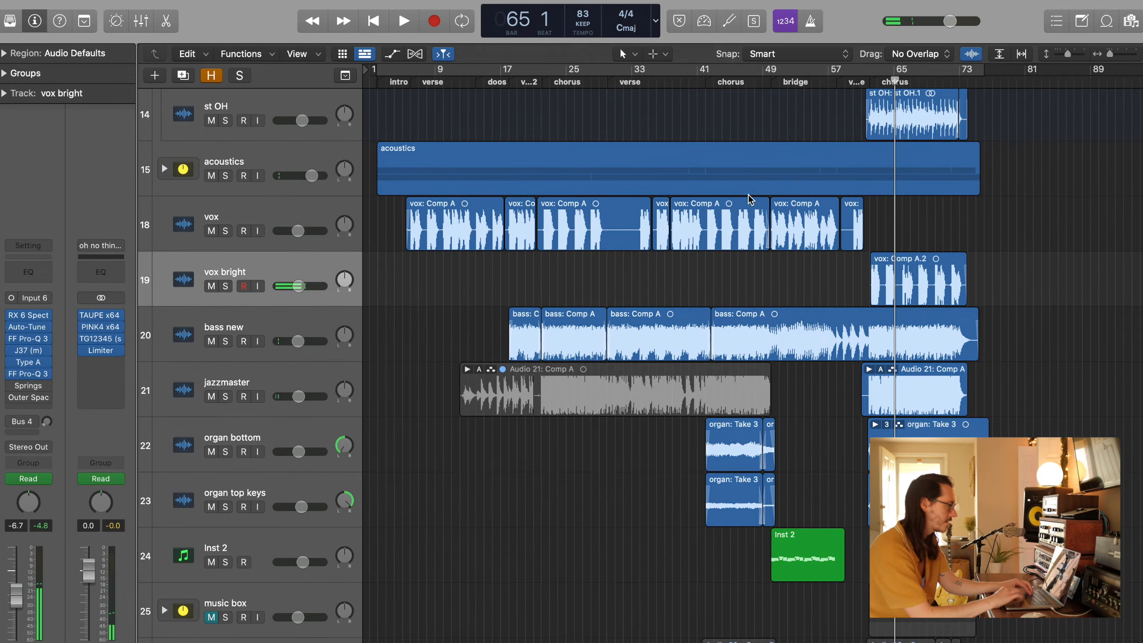
pyautogui.click(766, 81)
pyautogui.scroll(-5, 789, 353)
pyautogui.press('super+Right')
pyautogui.press('super+Right')
pyautogui.press('super+Right')
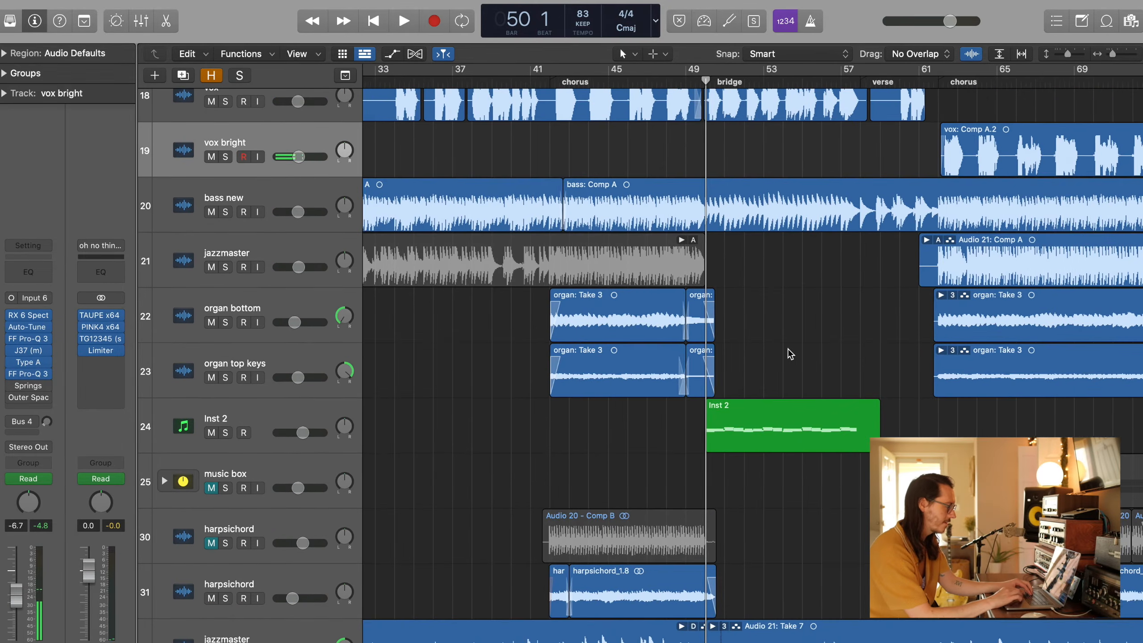
# Show the Mellotron V instrument on the Inst 2 track, close its window and clear the region selection
pyautogui.click(335, 424)
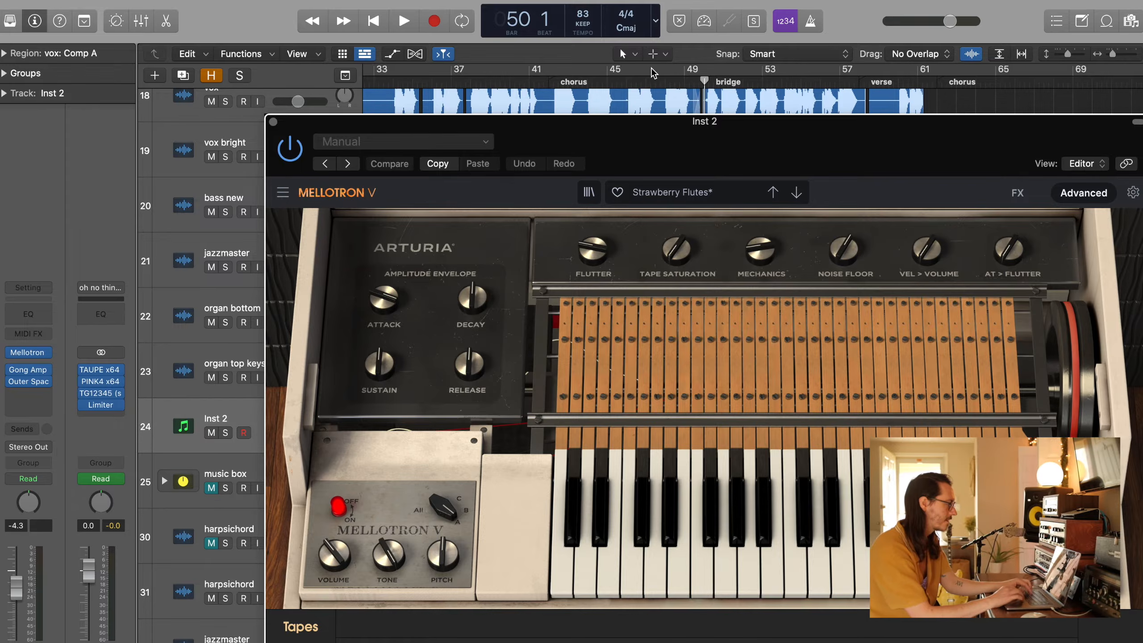
pyautogui.scroll(-2, 539, 99)
pyautogui.click(494, 108)
pyautogui.click(273, 122)
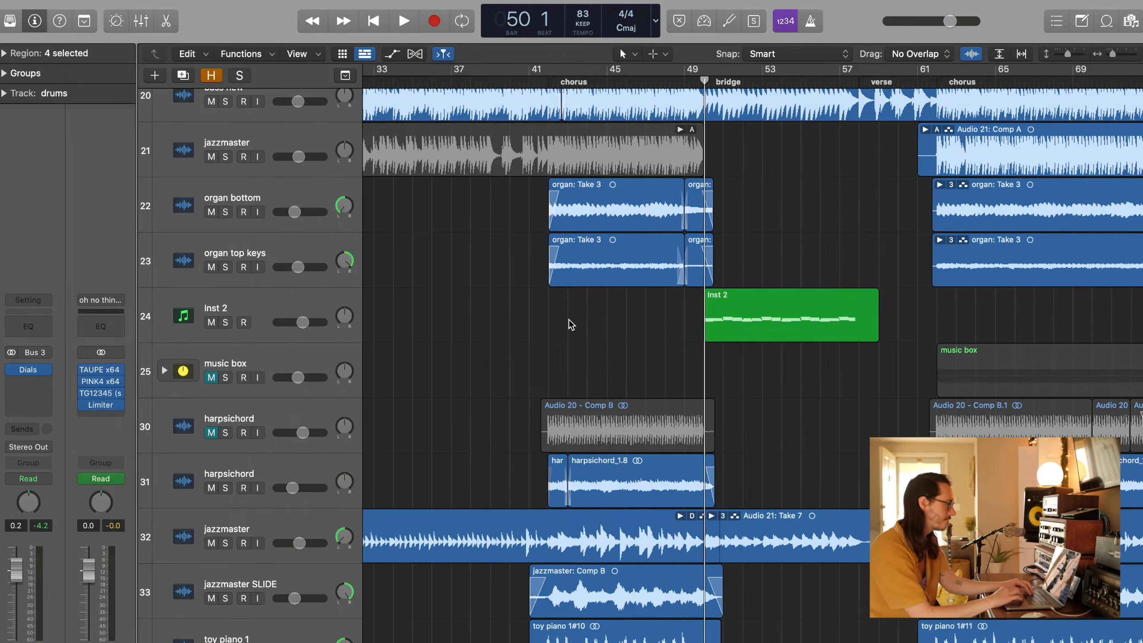
pyautogui.click(567, 324)
# Solo the Inst 2 track, bypass its Gong Amp and Outer Space plug-ins, and deselect its region
pyautogui.scroll(2, 566, 324)
pyautogui.scroll(-2, 569, 324)
pyautogui.scroll(-1, 568, 324)
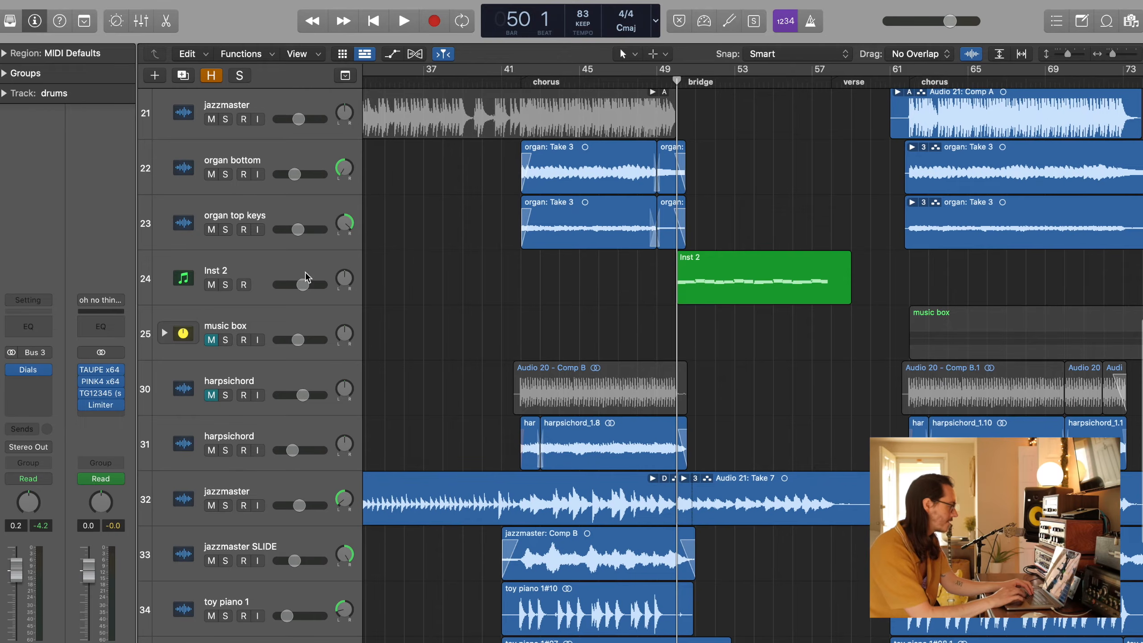
pyautogui.click(297, 281)
pyautogui.click(227, 286)
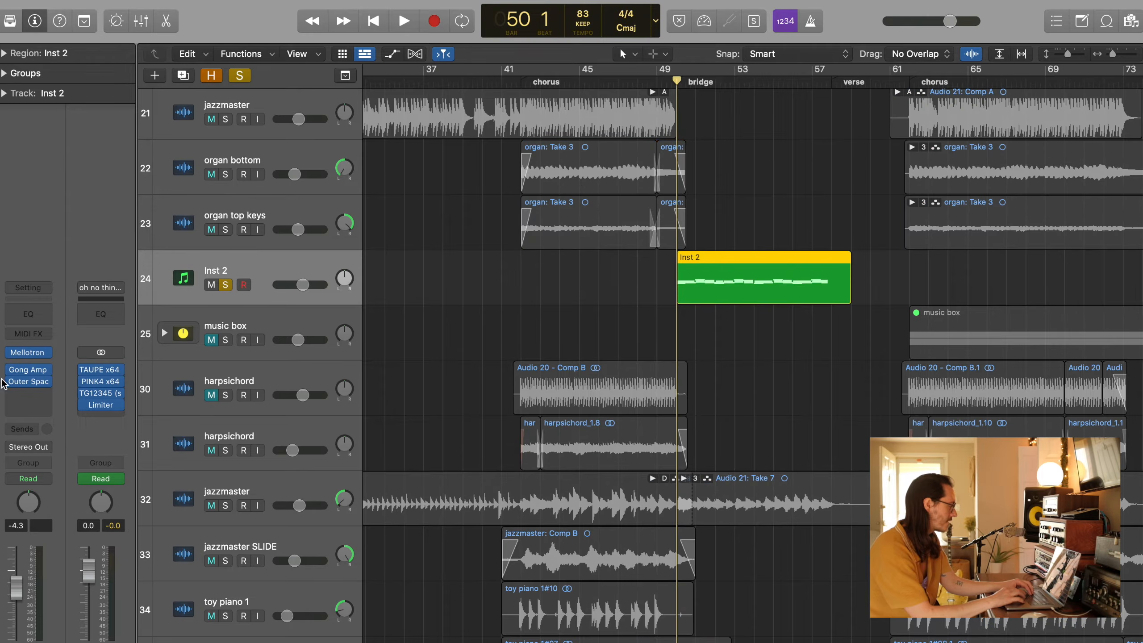
pyautogui.click(562, 300)
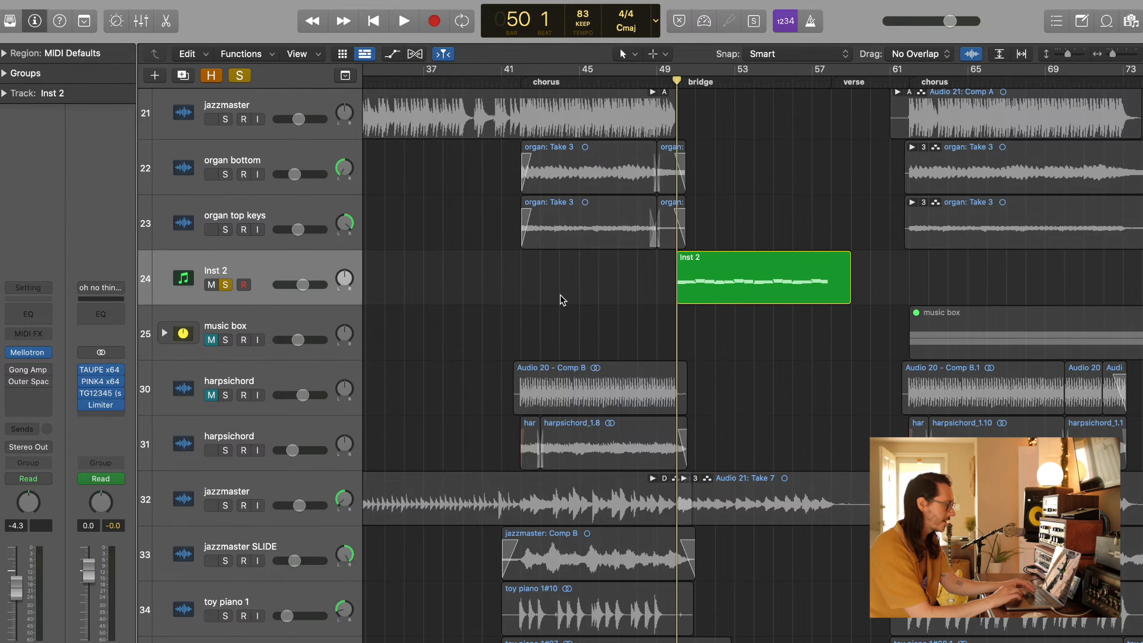
# Listen to the dry Inst 2 part in the bridge from bar 50
pyautogui.press('space')
pyautogui.hscroll(3, 563, 300)
pyautogui.scroll(4, 562, 300)
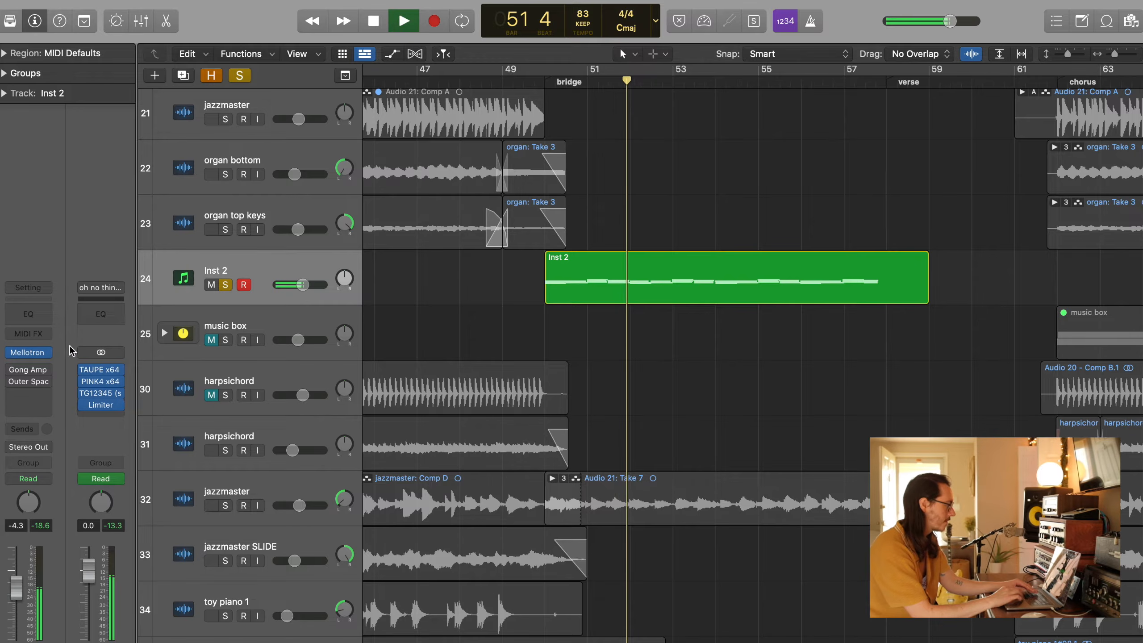
pyautogui.press('space')
# Enable Gong Amp on Inst 2, play the bridge from bar 50 with its window moved aside, and close the window
pyautogui.moveTo(30, 375)
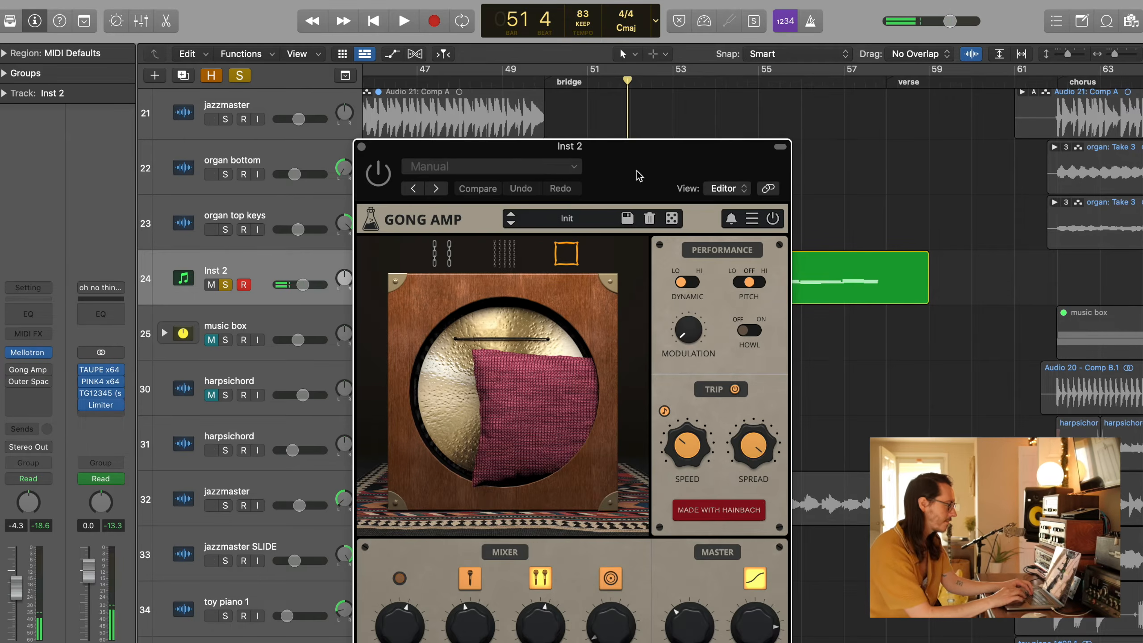
pyautogui.moveTo(655, 175); pyautogui.dragTo(488, 91)
pyautogui.press('space')
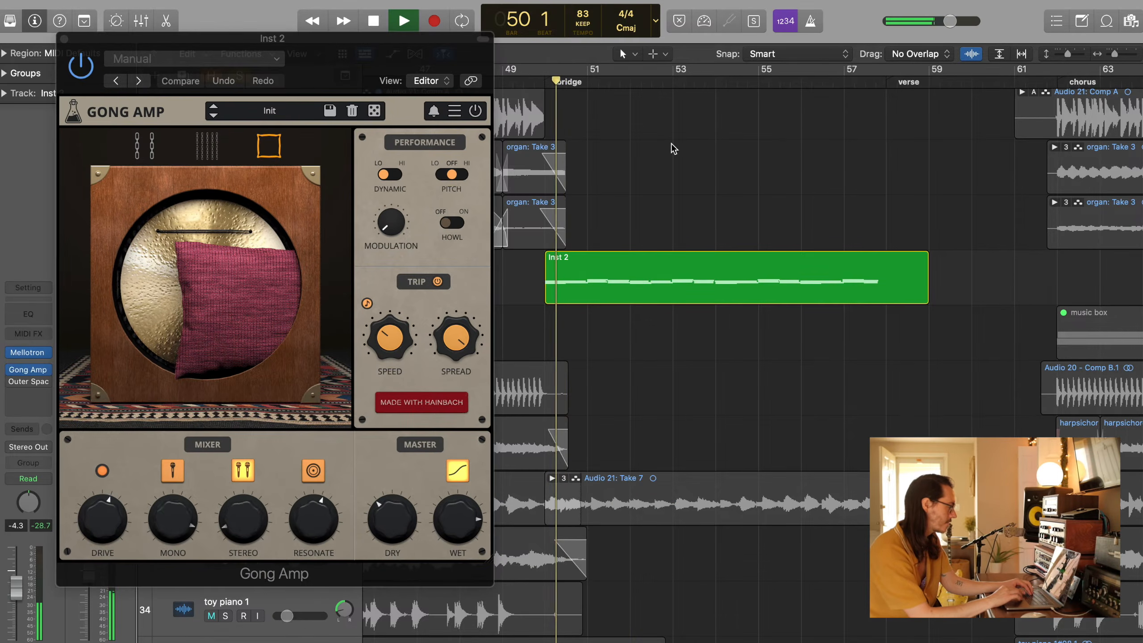
pyautogui.moveTo(372, 70); pyautogui.dragTo(530, 65)
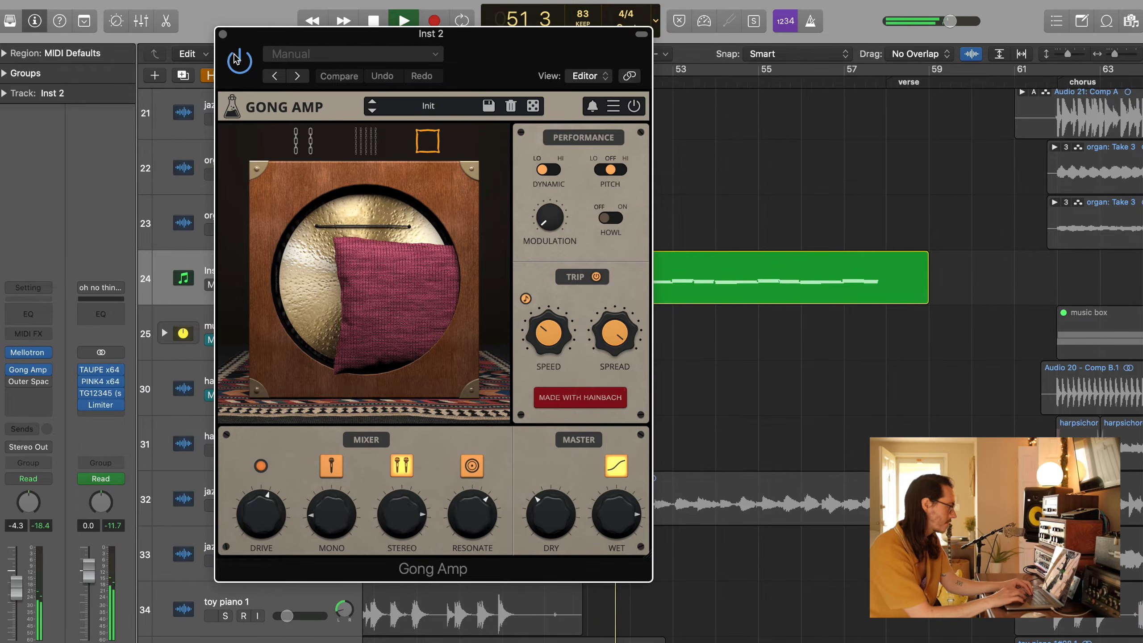
pyautogui.click(223, 33)
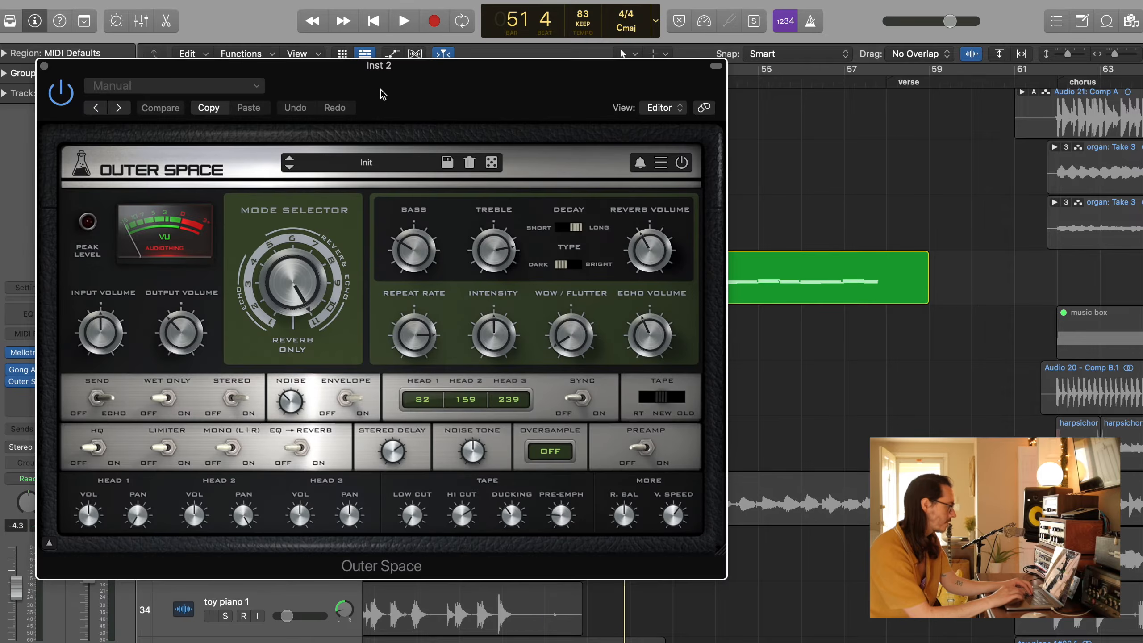
# Enable Outer Space on Inst 2 and play the soloed bridge part, moving the plug-in window aside
pyautogui.press('space')
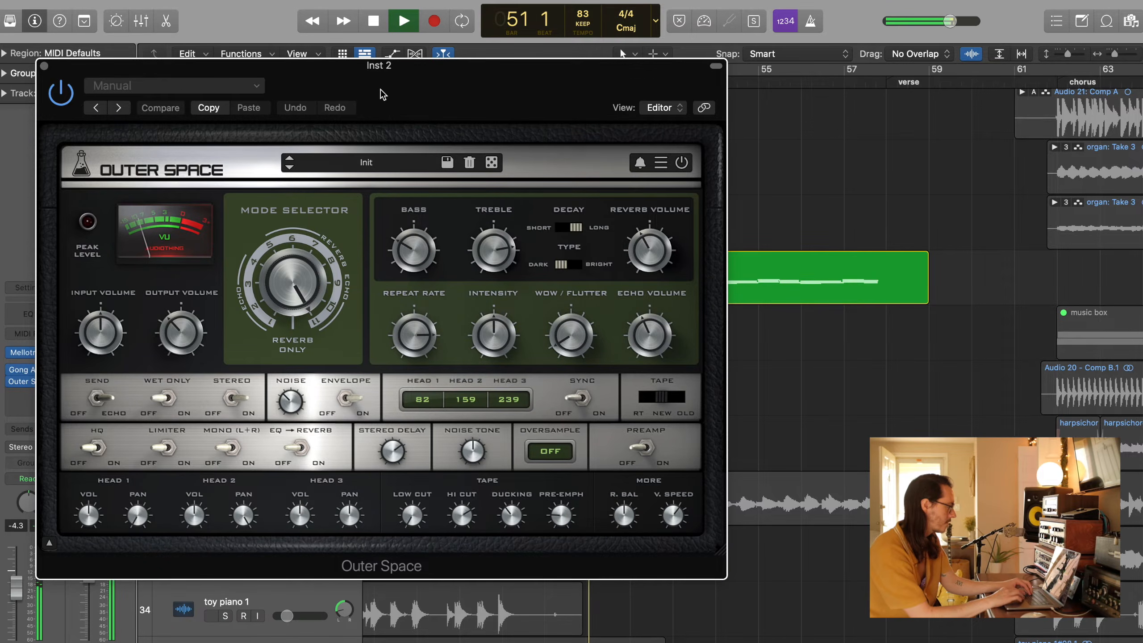
pyautogui.moveTo(381, 89); pyautogui.dragTo(443, 61)
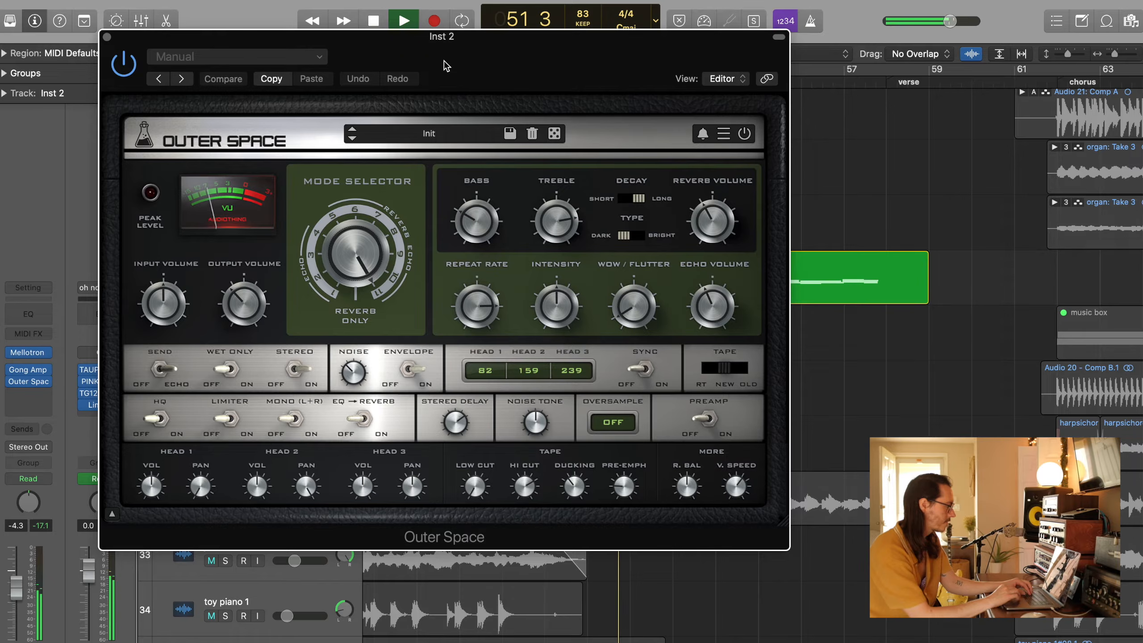
pyautogui.press('space')
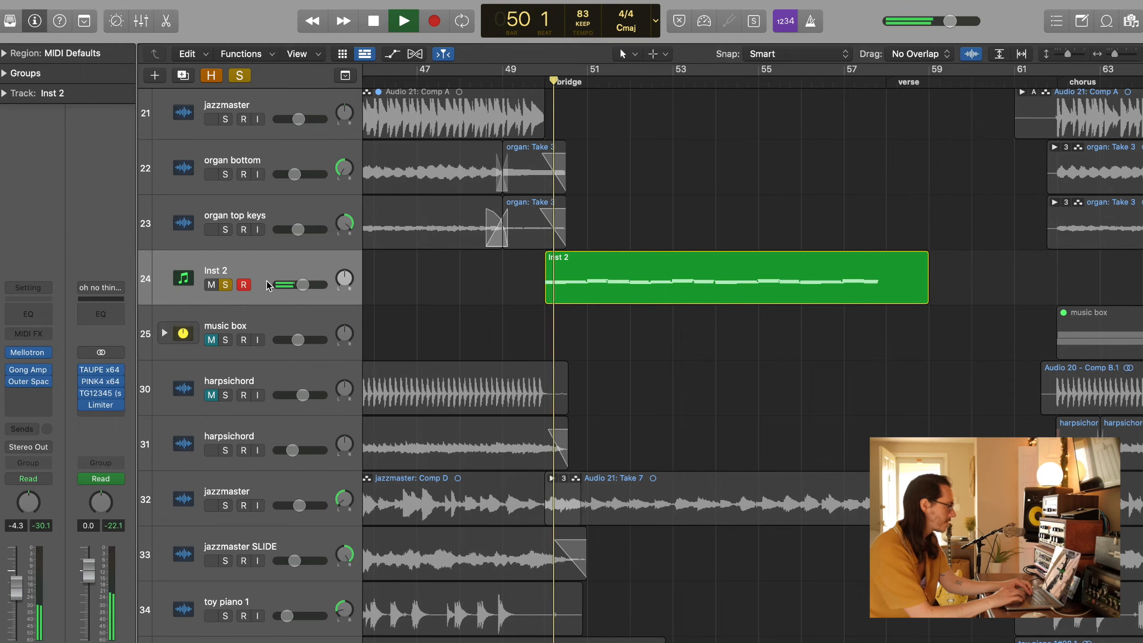
# Unsolo Inst 2 during bridge playback to hear it within the full mix
pyautogui.click(225, 284)
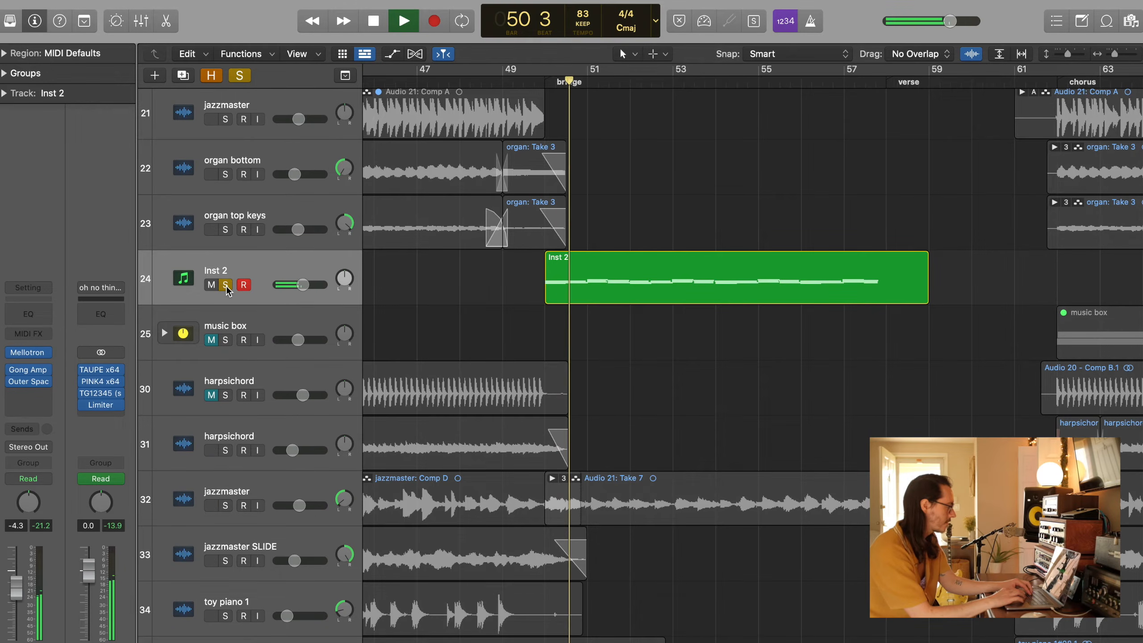
pyautogui.click(225, 284)
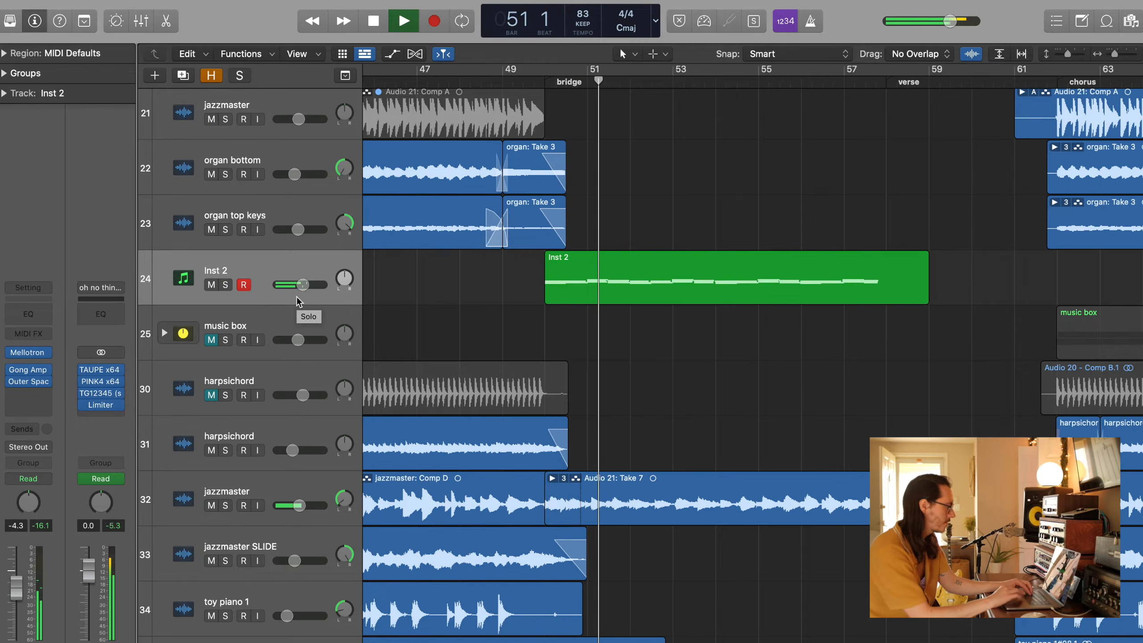
pyautogui.hscroll(2, 434, 309)
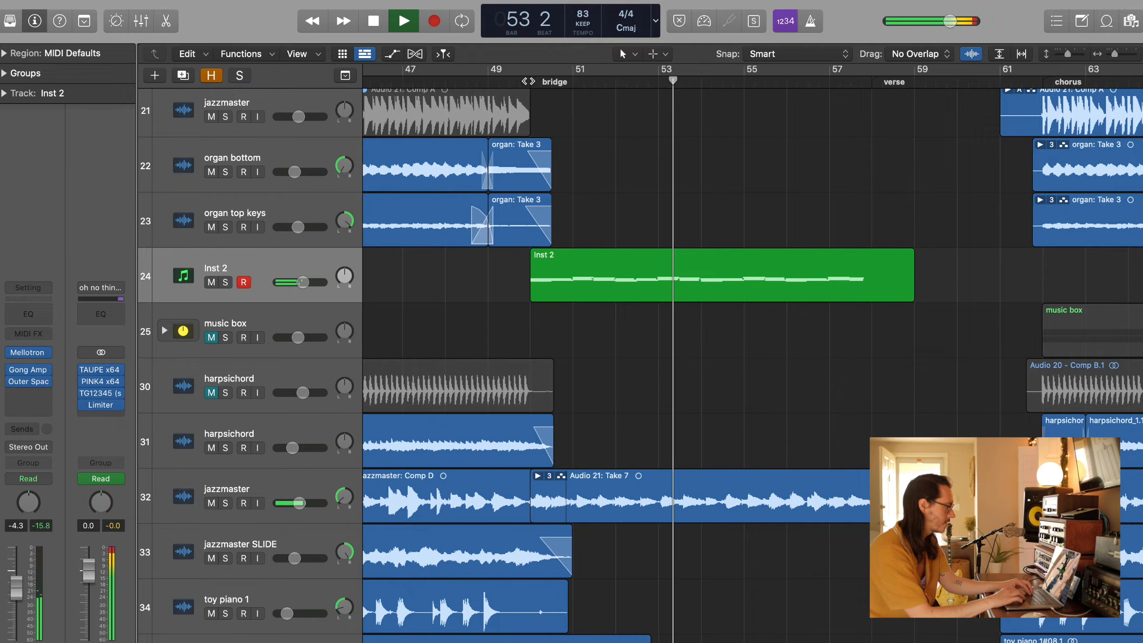
# Compare Inst 2 in the full mix with Gong Amp and Outer Space bypassed and re-enabled, and stop playback
pyautogui.moveTo(12, 383)
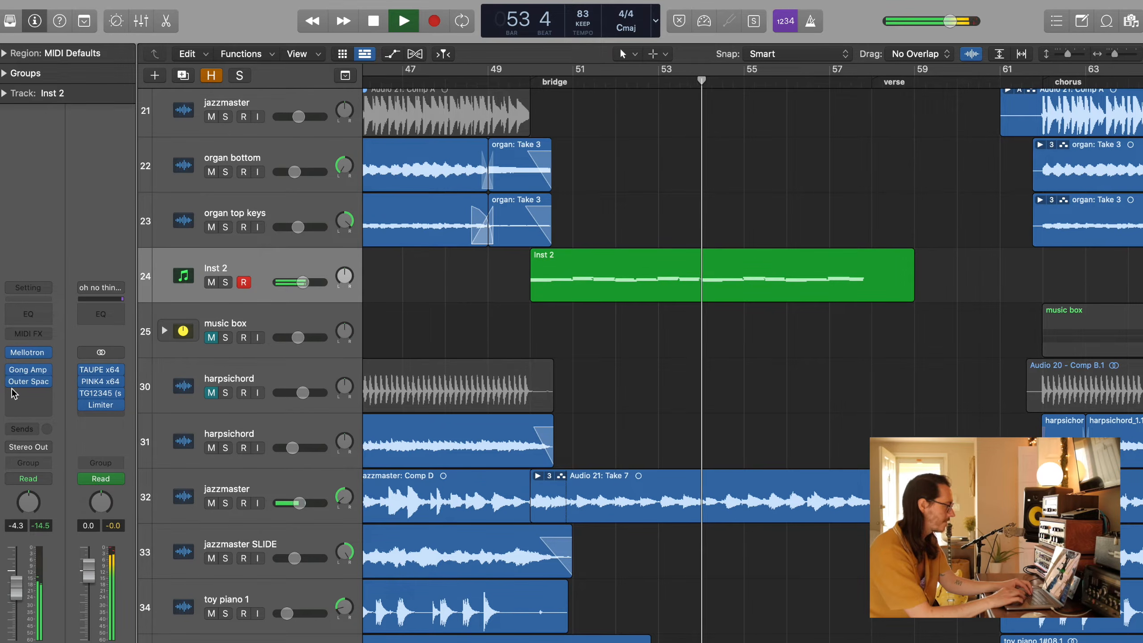
pyautogui.click(12, 382)
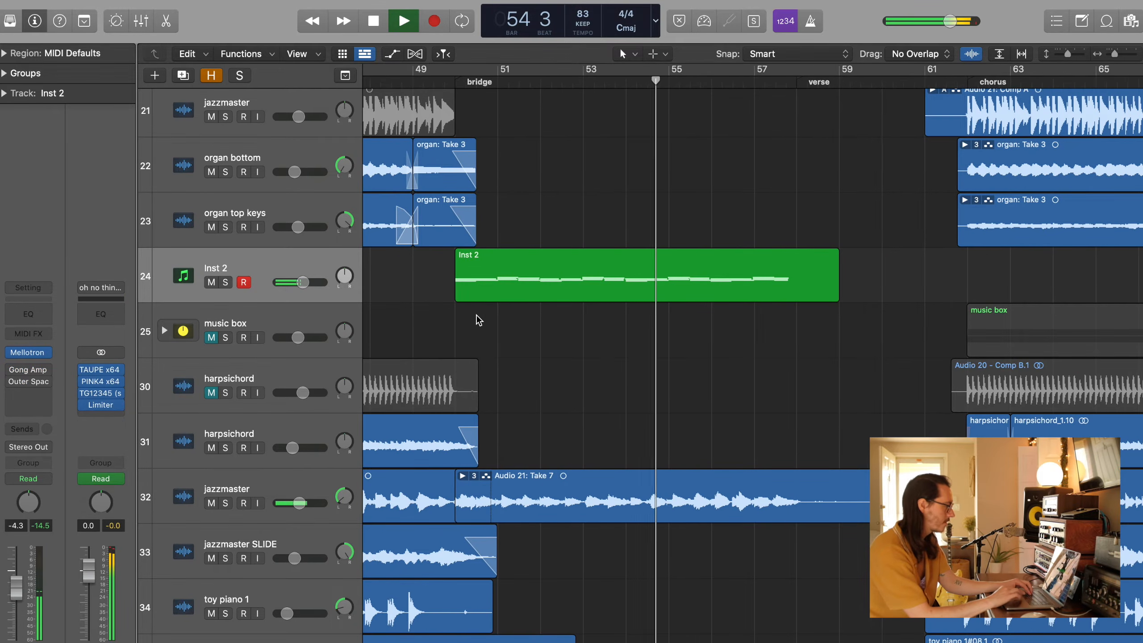
pyautogui.moveTo(13, 371)
pyautogui.moveTo(12, 370); pyautogui.dragTo(11, 408)
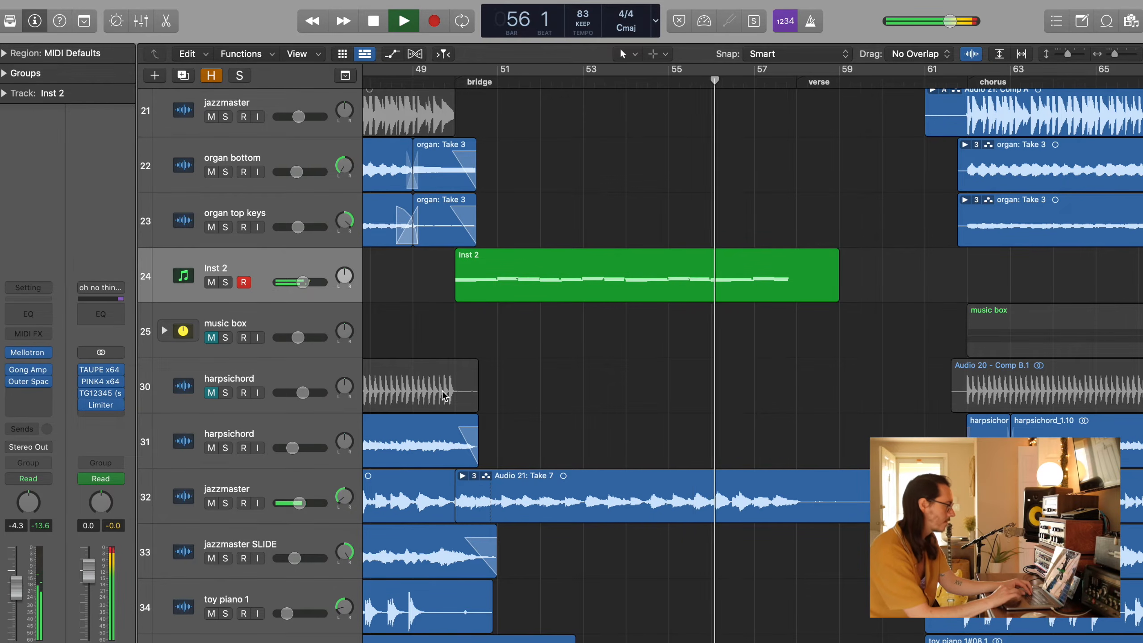
pyautogui.hscroll(5, 443, 383)
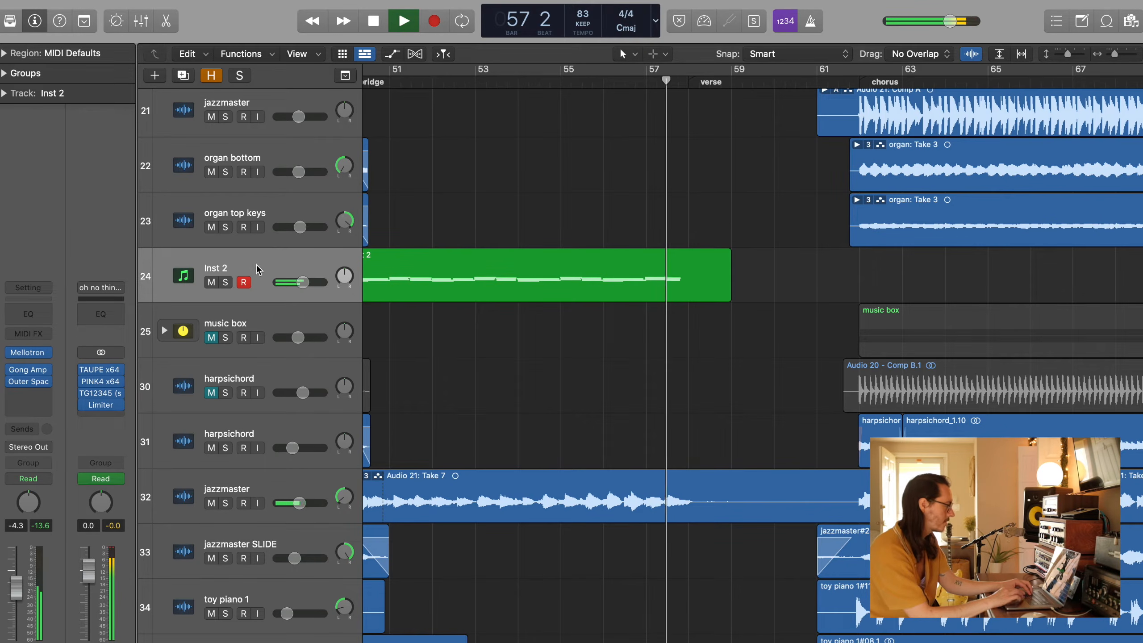
pyautogui.press('space')
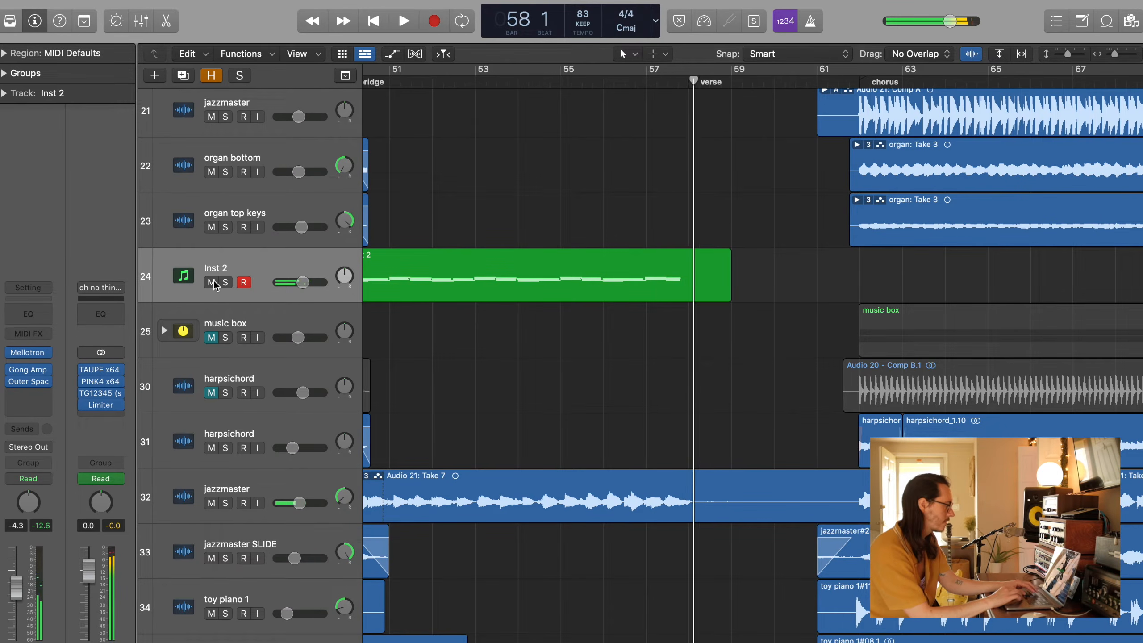
# Play the track 31 harpsichord soloed in the chorus from bar 42, then unsolo it and stop playback
pyautogui.scroll(-6, 609, 383)
pyautogui.hscroll(-5, 609, 383)
pyautogui.scroll(3, 610, 383)
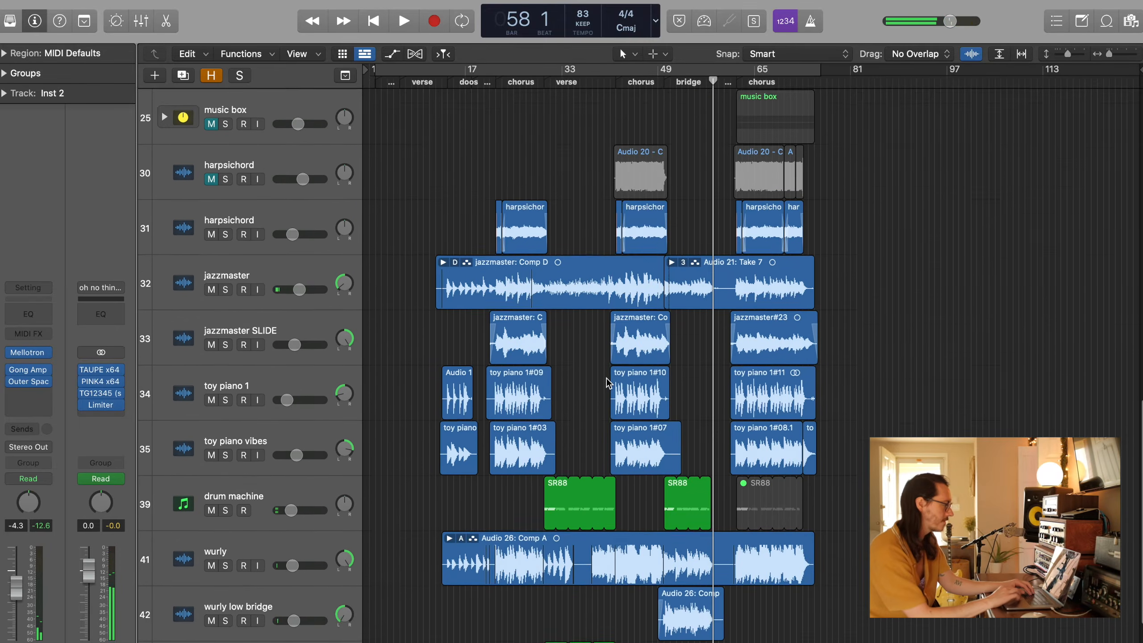
pyautogui.hscroll(5, 610, 383)
pyautogui.click(267, 255)
pyautogui.scroll(2, 267, 255)
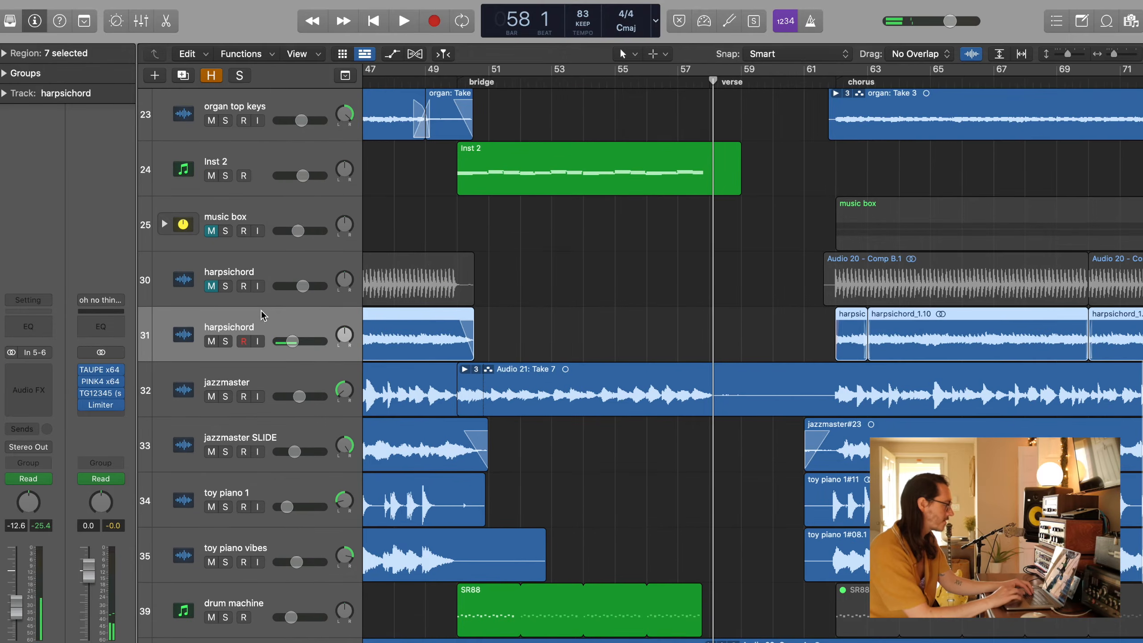
pyautogui.hscroll(-5, 432, 260)
pyautogui.hotkey('shift', 'Home')
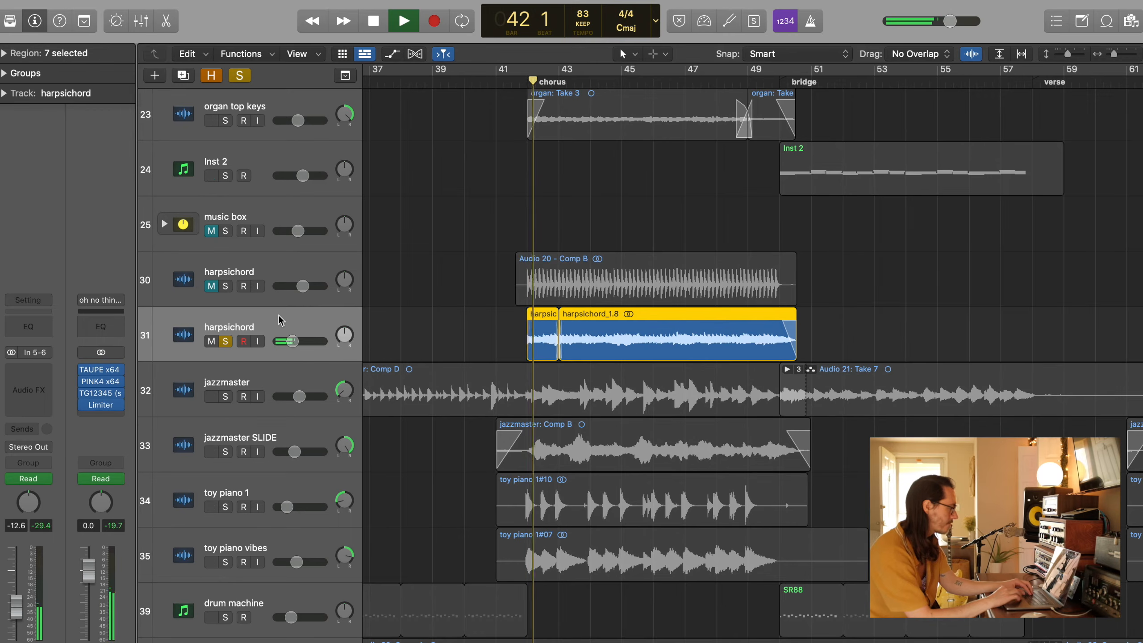
pyautogui.click(226, 343)
pyautogui.press('space')
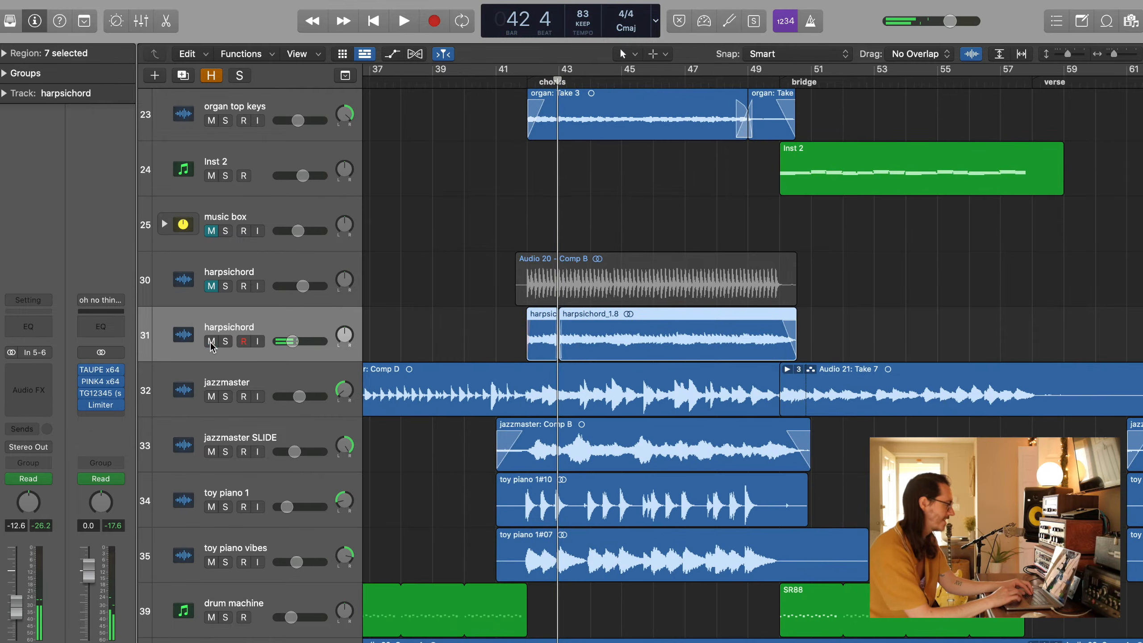
# Mute the track 31 harpsichord, and unmute and select the track 30 harpsichord
pyautogui.click(212, 342)
pyautogui.click(211, 286)
pyautogui.click(260, 269)
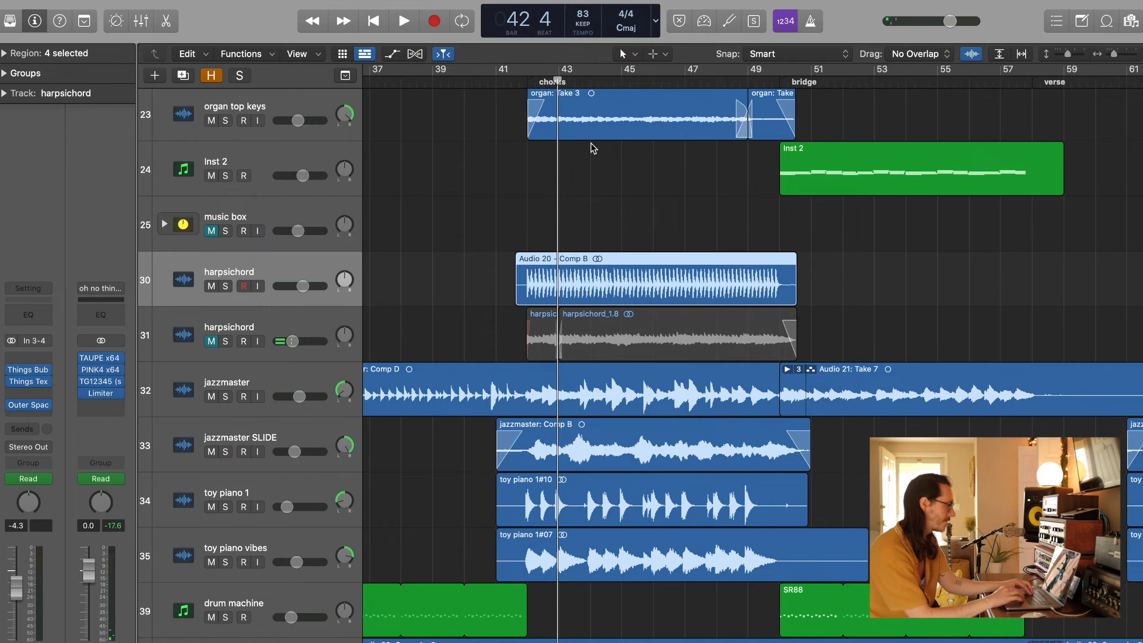
# Bypass the track 30 harpsichord's insert plug-ins, listen to the chorus from bar 42, and return the playhead there
pyautogui.click(535, 79)
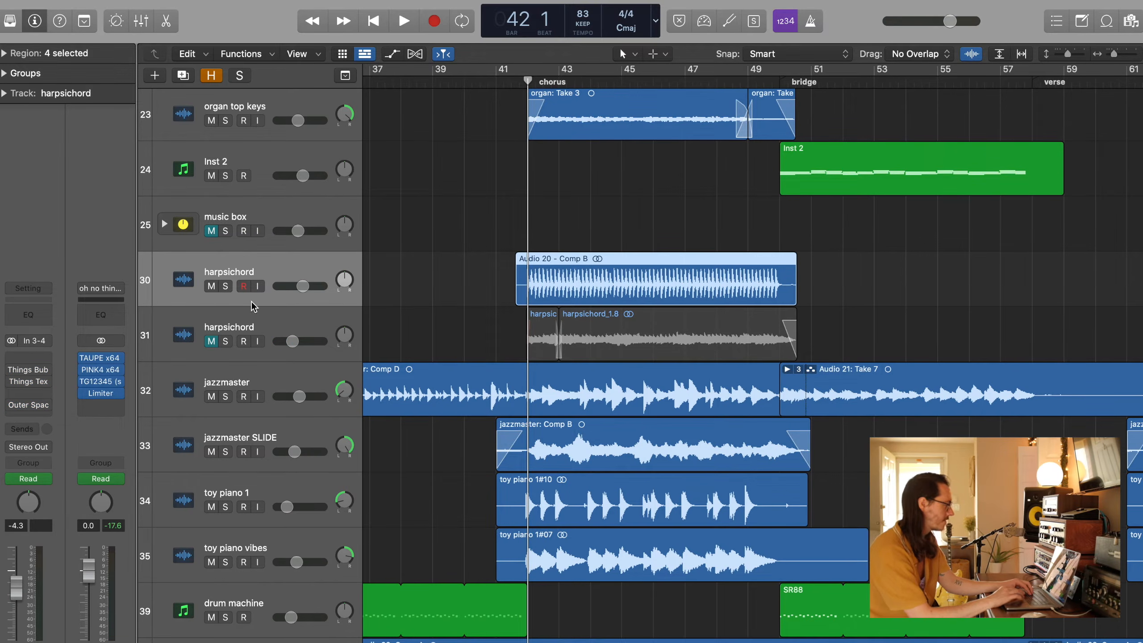
pyautogui.press('space')
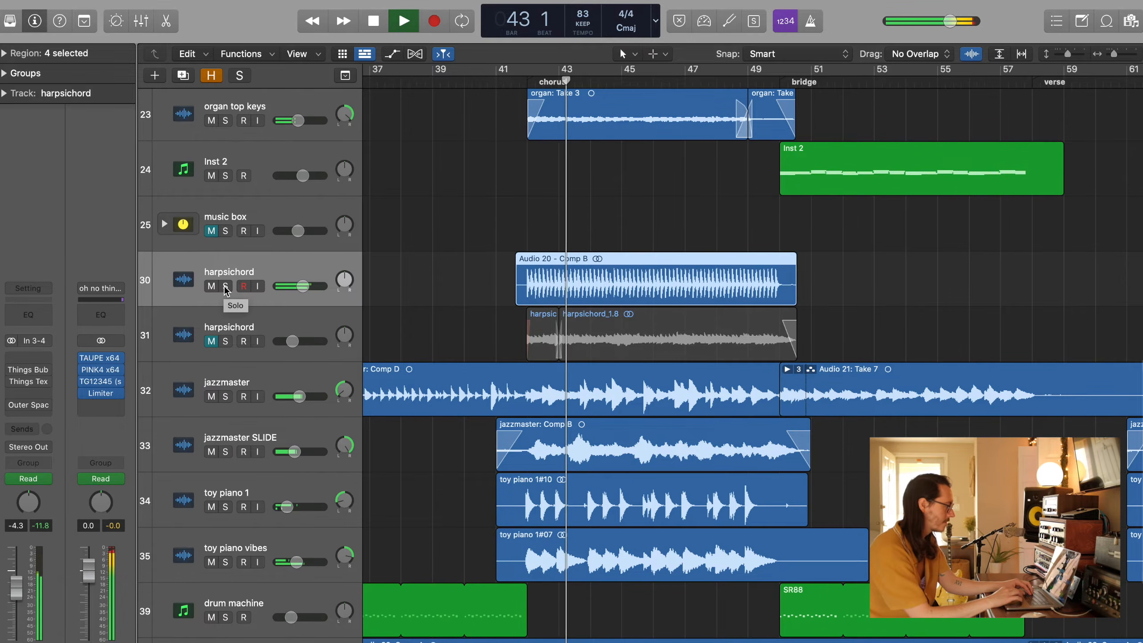
pyautogui.press('space')
pyautogui.click(522, 79)
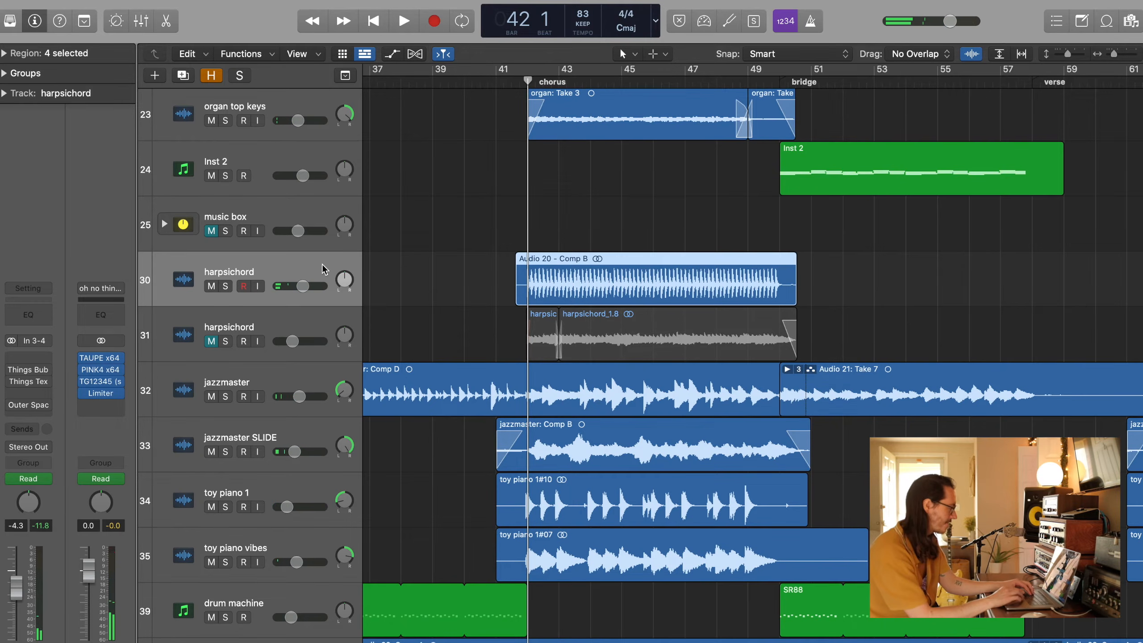
# Open Things Bubbles on the track 30 harpsichord, play the track soloed from bar 42 with the window moved aside, and enable the plug-in
pyautogui.click(35, 371)
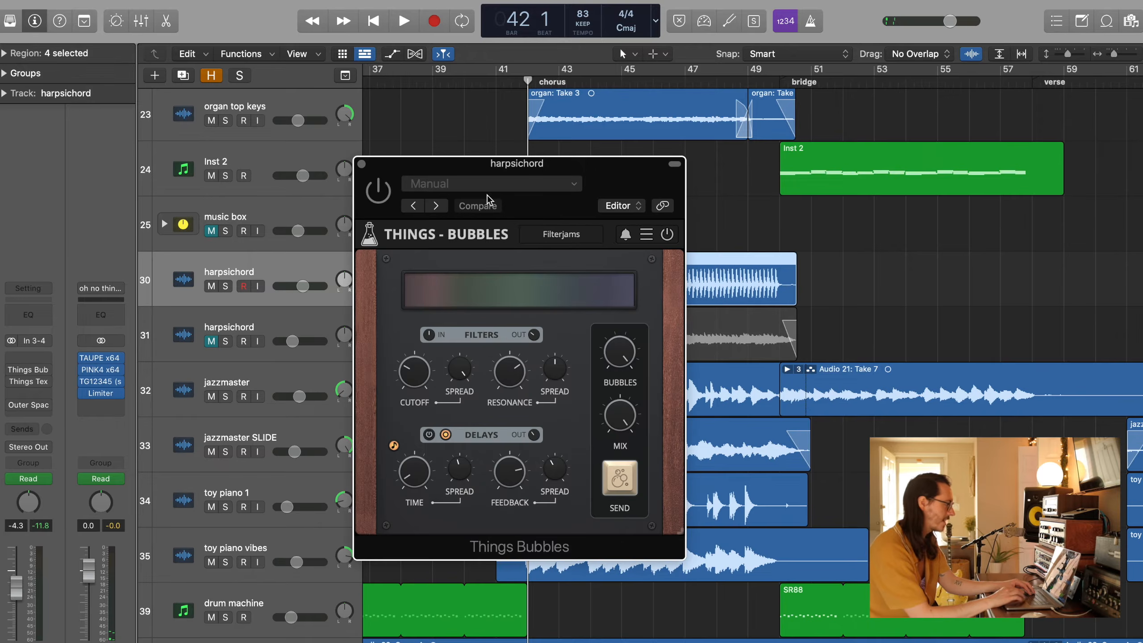
pyautogui.moveTo(556, 170); pyautogui.dragTo(593, 74)
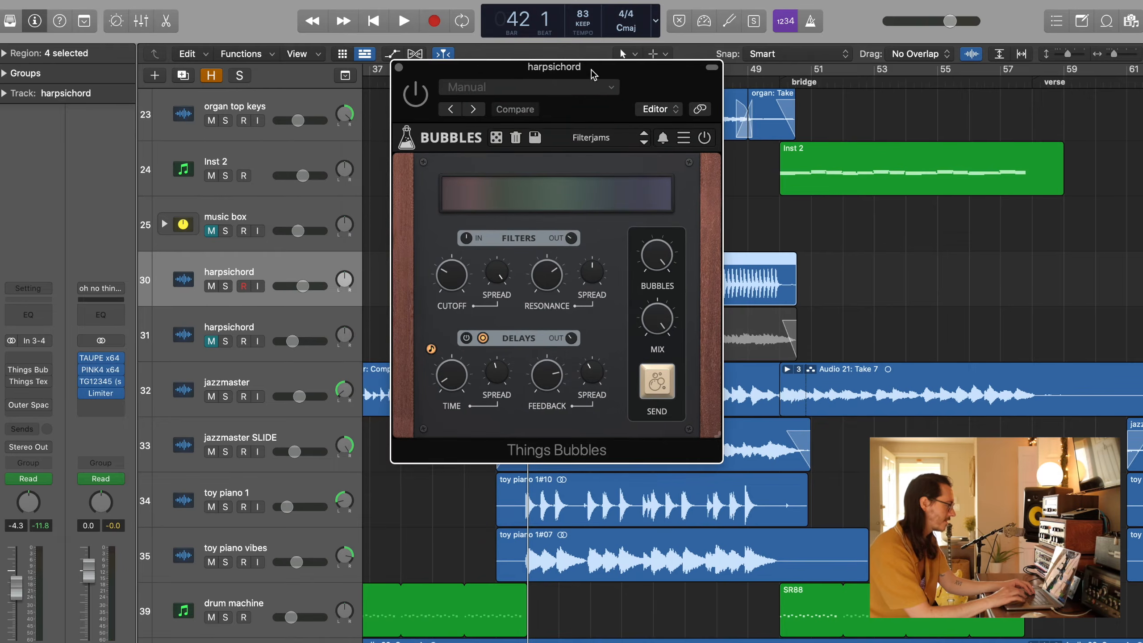
pyautogui.click(224, 287)
pyautogui.press('space')
pyautogui.moveTo(598, 74); pyautogui.dragTo(821, 59)
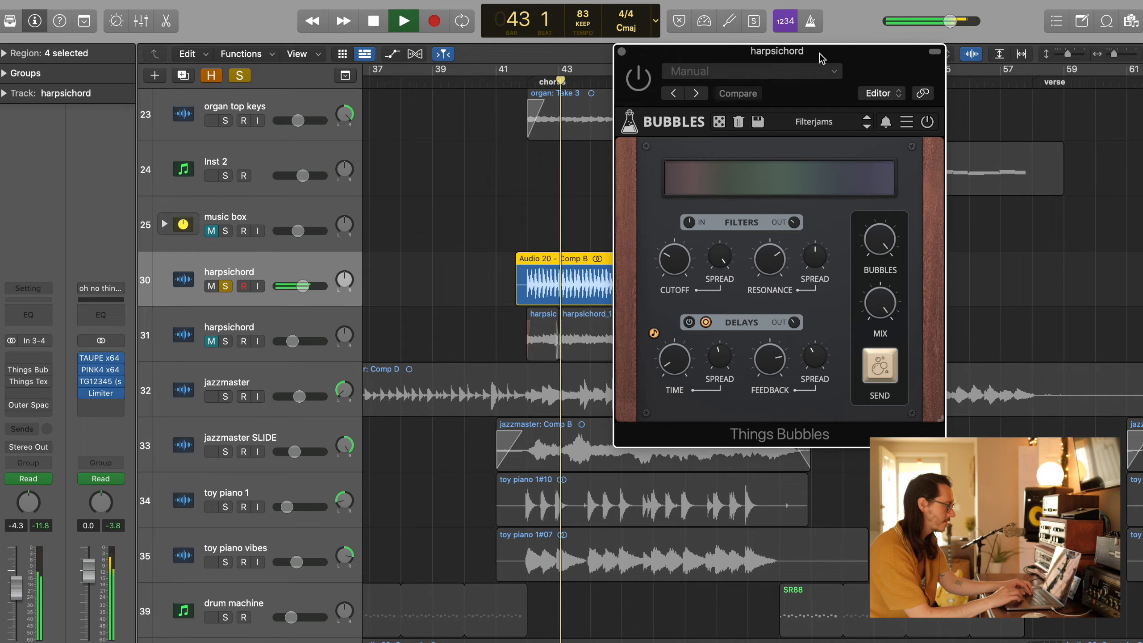
pyautogui.press('space')
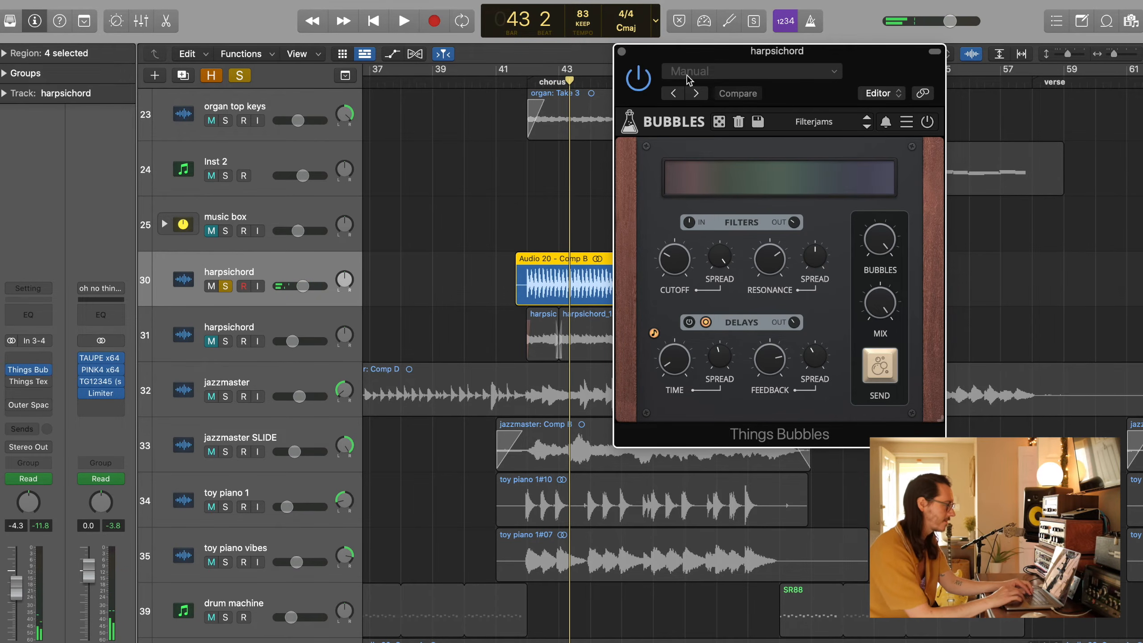
# Move the Things Bubbles window clear of the regions and play the soloed track 30 harpsichord from bar 42 with the effect active
pyautogui.moveTo(785, 54); pyautogui.dragTo(986, 42)
pyautogui.press('space')
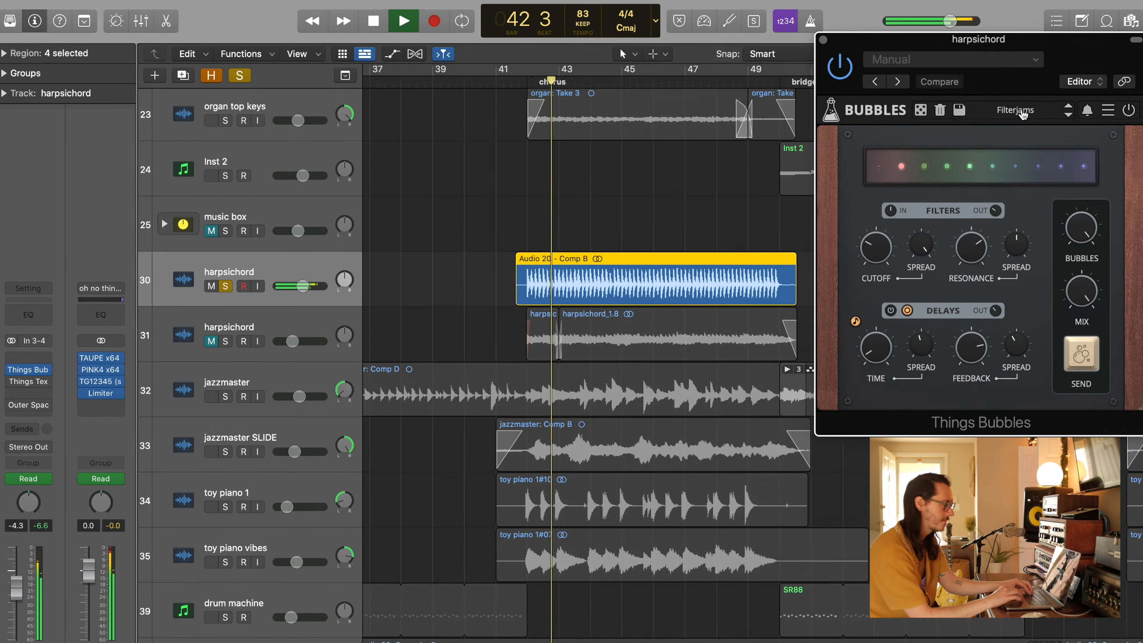
pyautogui.press('space')
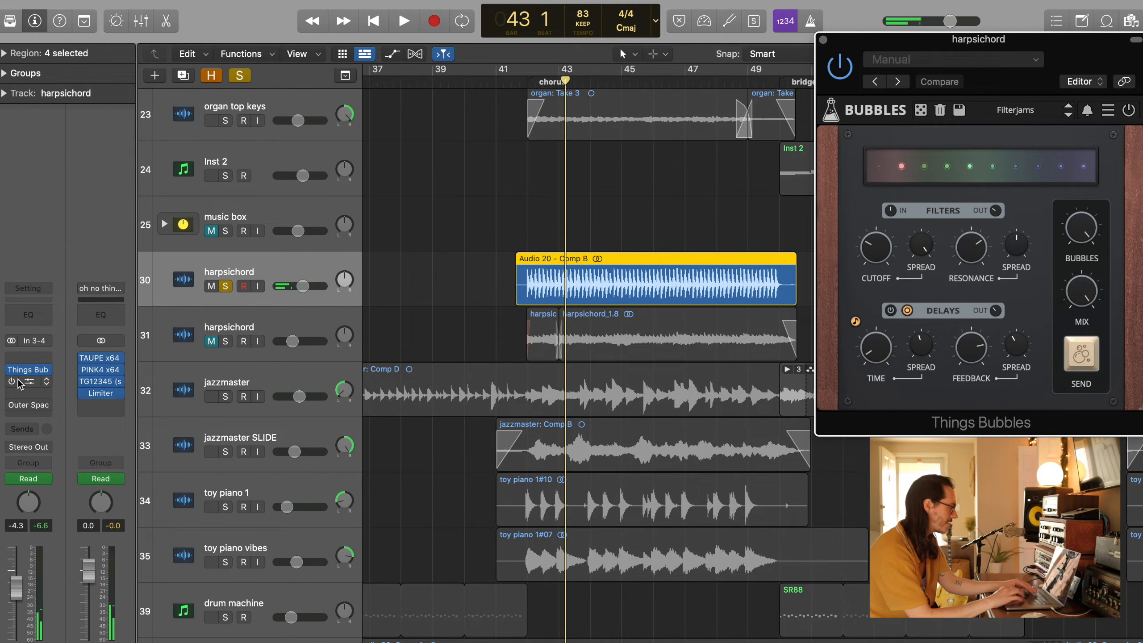
# Open Things Texture on the track 30 harpsichord, move its window aside, and play the track with the effect enabled
pyautogui.click(28, 382)
pyautogui.moveTo(554, 216); pyautogui.dragTo(1057, 58)
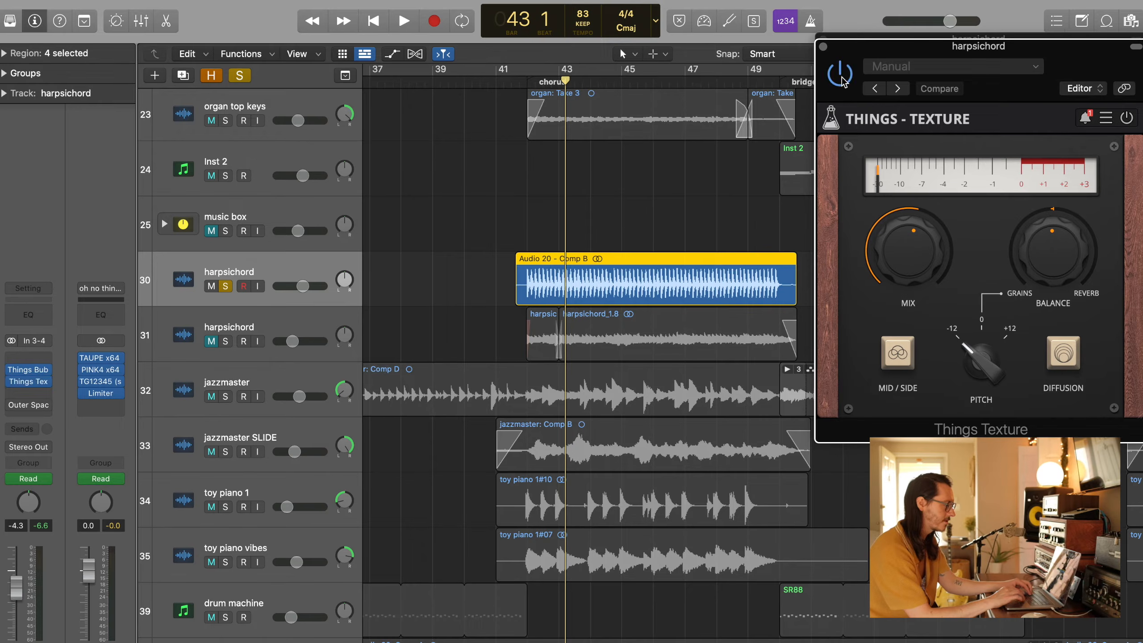
pyautogui.press('space')
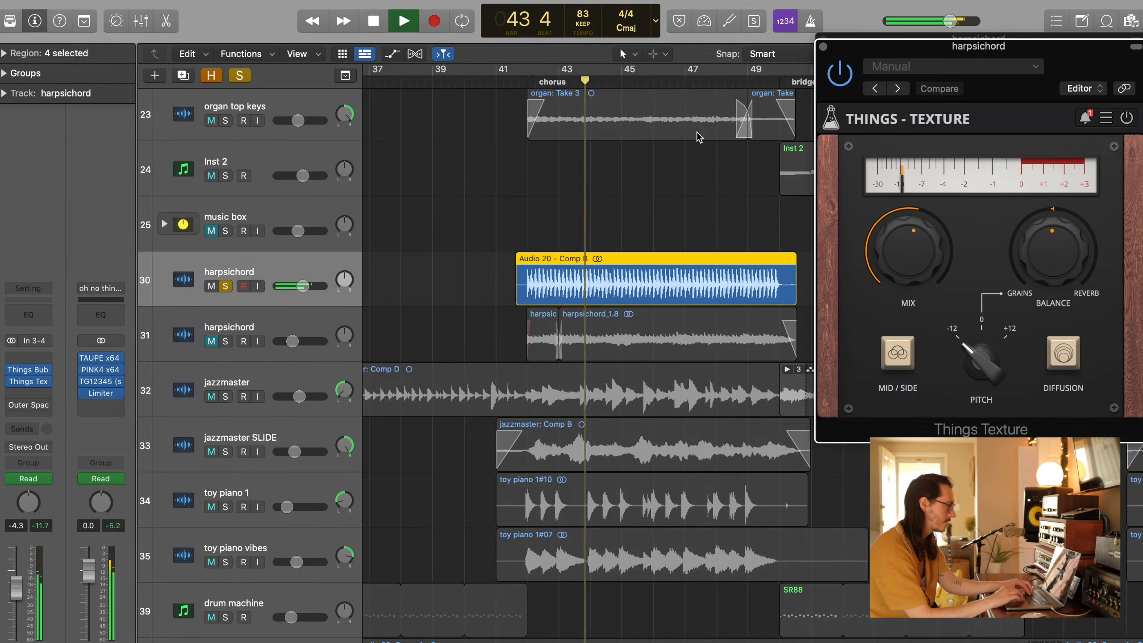
# Enable and show Outer Space on the track 30 harpsichord, listen to it, and close the three plug-in windows
pyautogui.moveTo(10, 406)
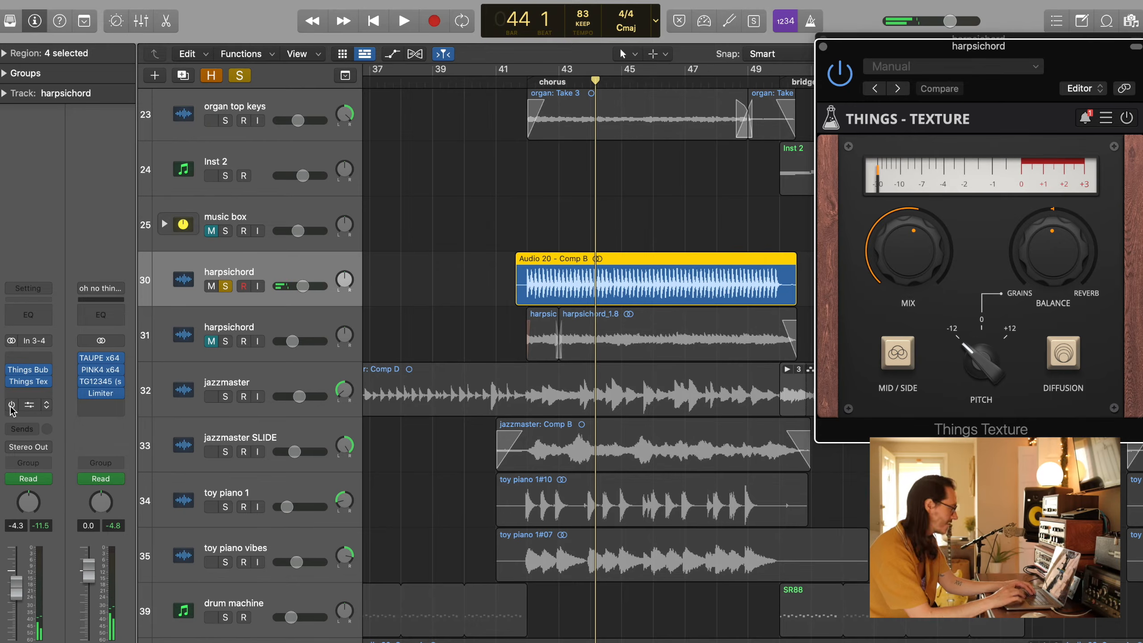
pyautogui.click(11, 405)
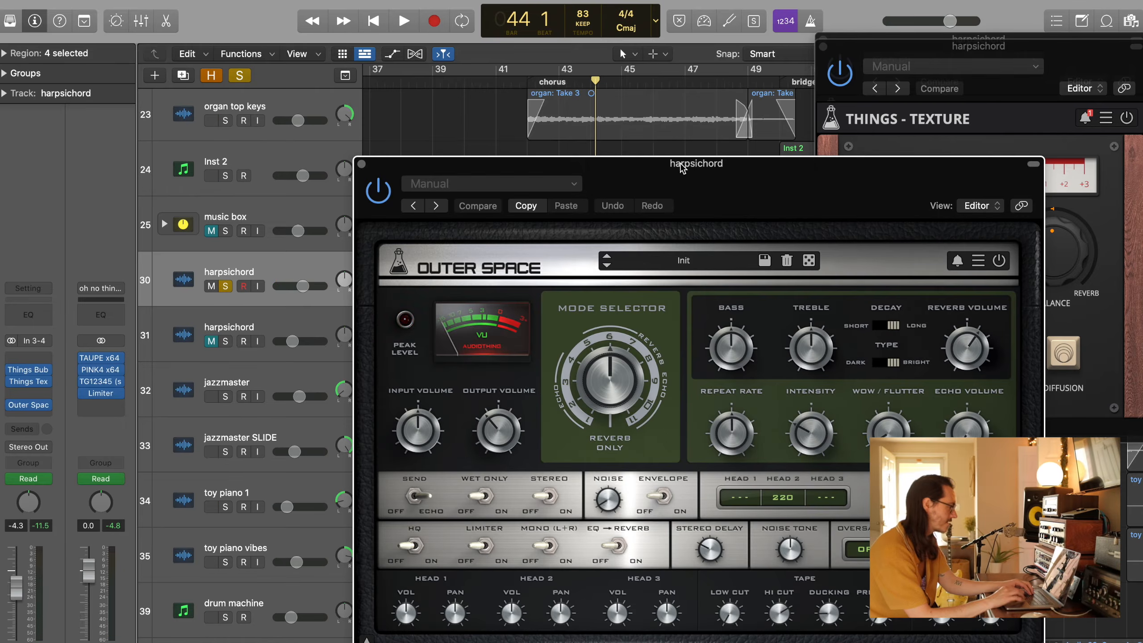
pyautogui.moveTo(681, 168); pyautogui.dragTo(687, 104)
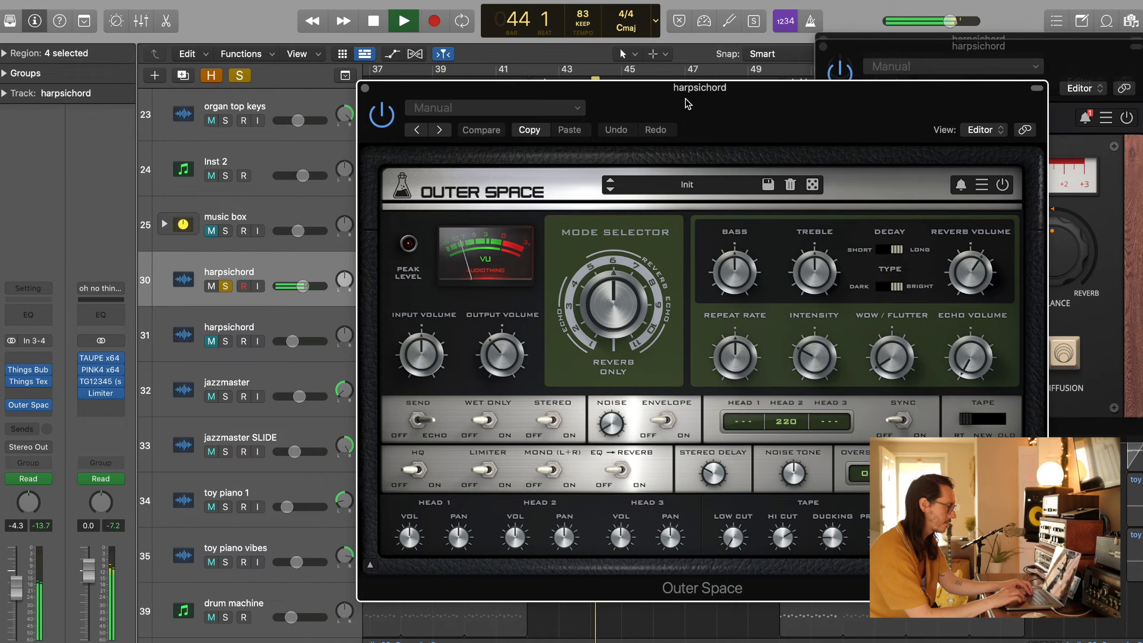
pyautogui.click(365, 88)
pyautogui.click(823, 46)
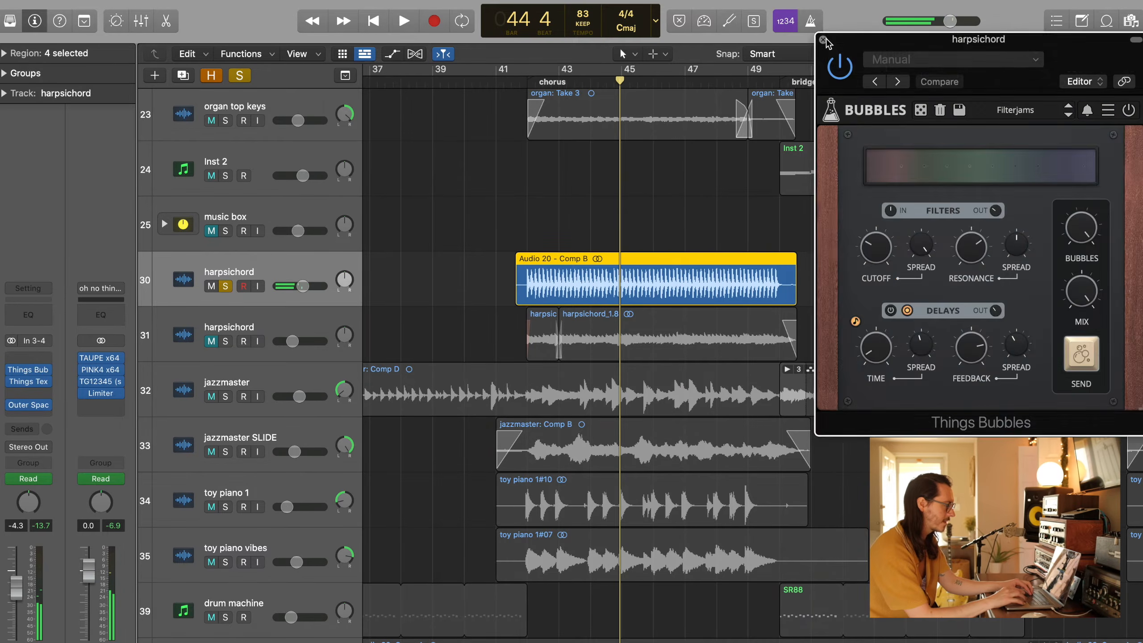
pyautogui.click(822, 46)
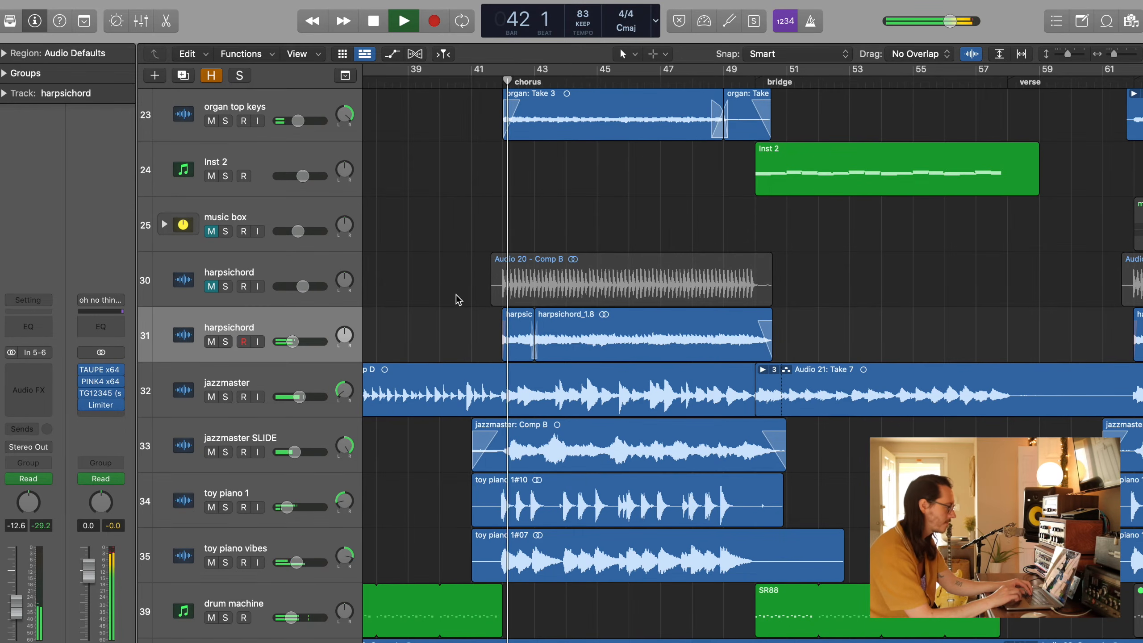
# Raise the track 31 harpsichord's volume automation during chorus playback, first to -10.1 dB and then further after comparing with the track muted
pyautogui.press('a')
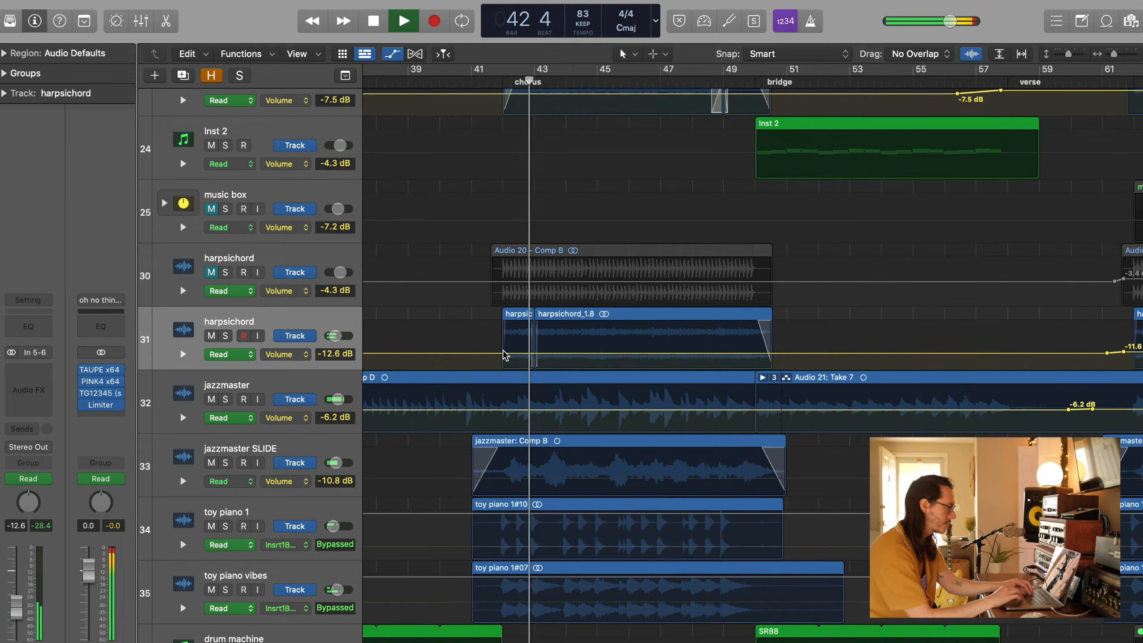
pyautogui.moveTo(503, 360); pyautogui.dragTo(503, 356)
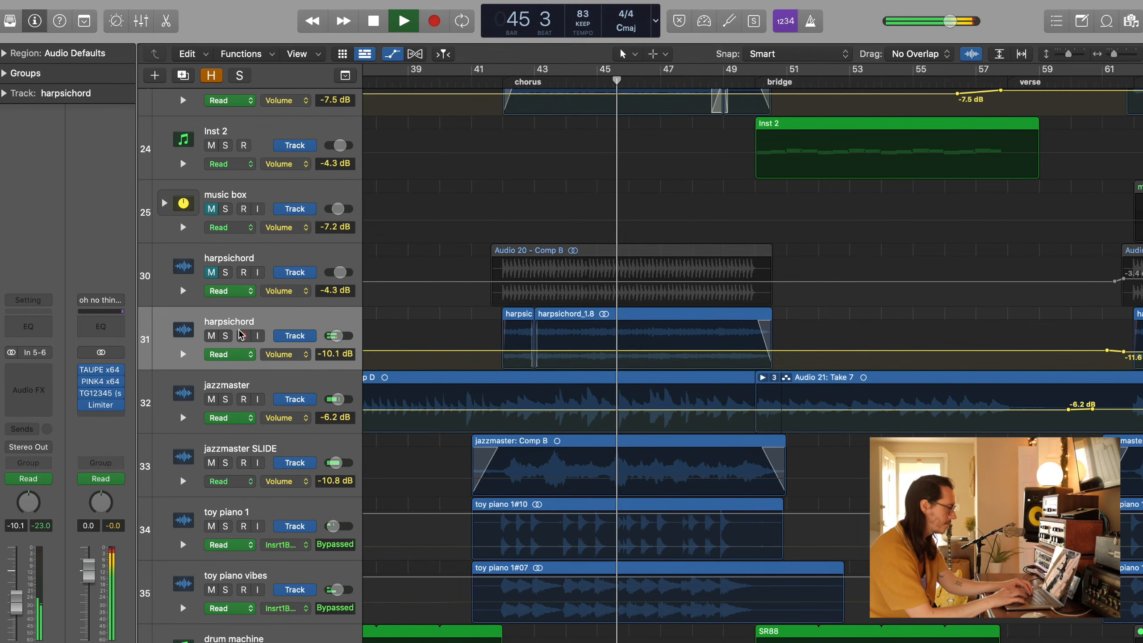
pyautogui.click(211, 340)
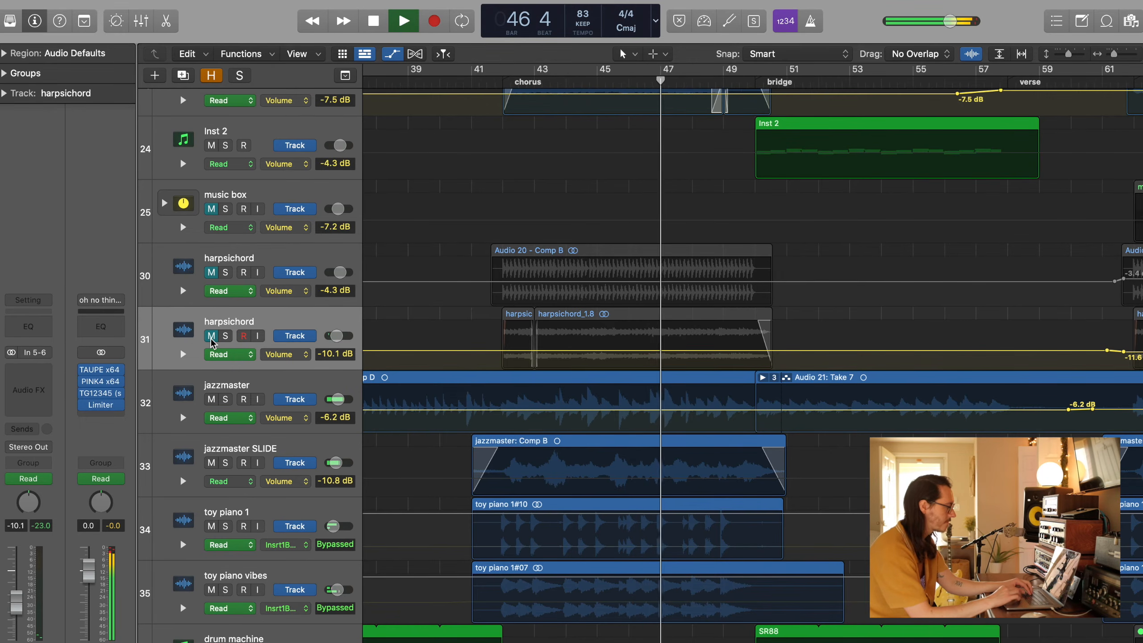
pyautogui.click(210, 335)
pyautogui.moveTo(516, 358); pyautogui.dragTo(515, 351)
pyautogui.press('a')
# Open Type A on the wurly track and move its window below the wurly region around the bar 42 chorus
pyautogui.scroll(-5, 632, 322)
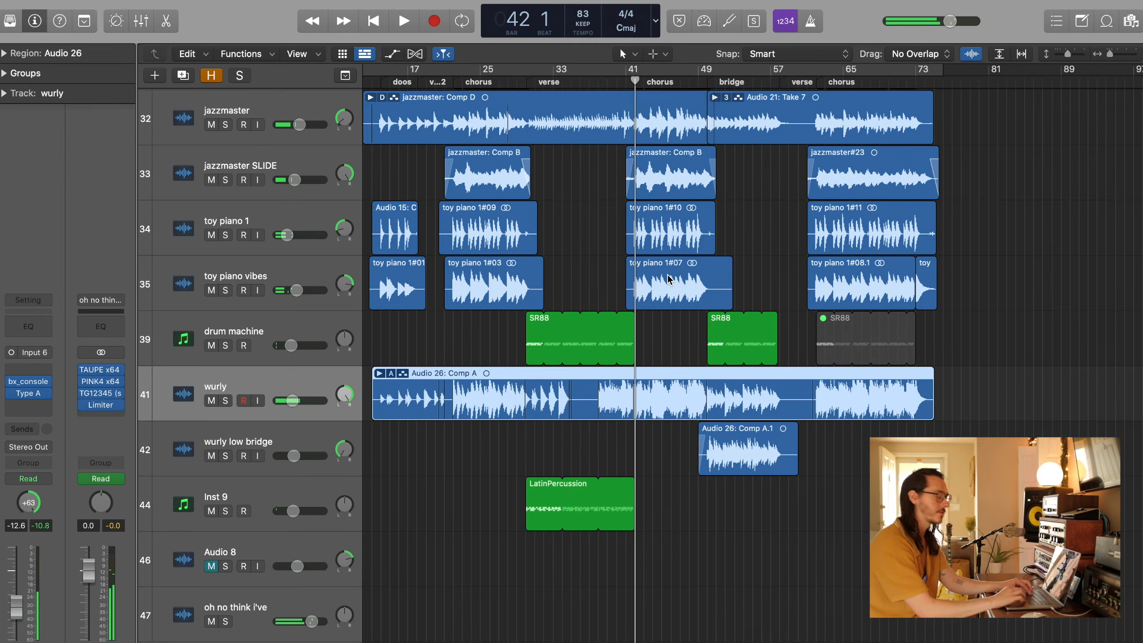
pyautogui.click(38, 393)
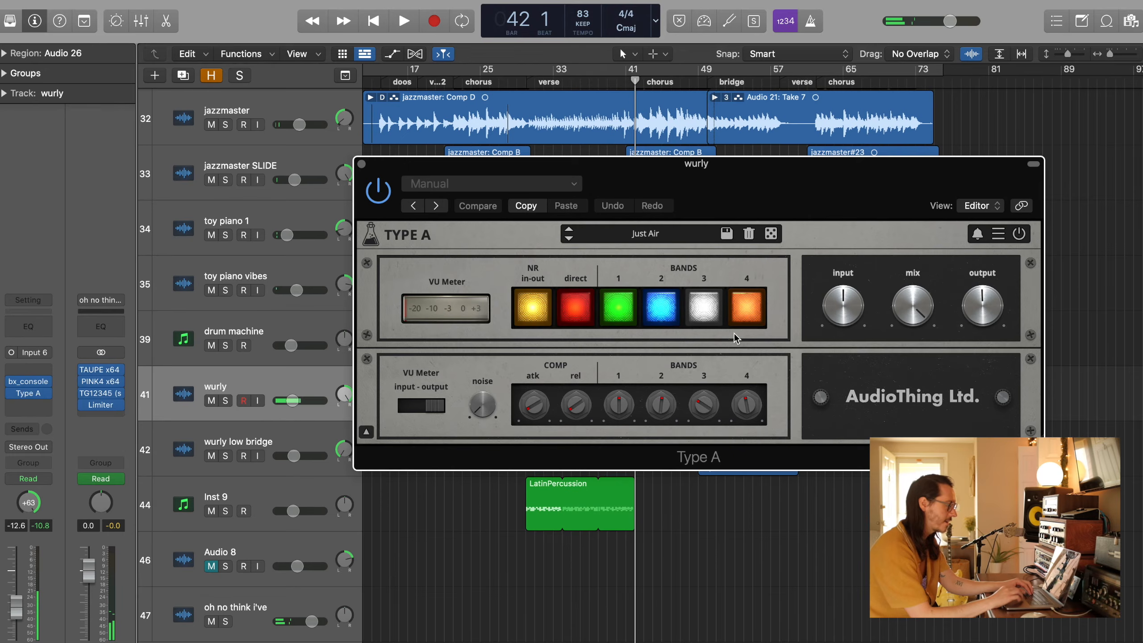
pyautogui.moveTo(867, 178); pyautogui.dragTo(815, 441)
pyautogui.scroll(5, 666, 287)
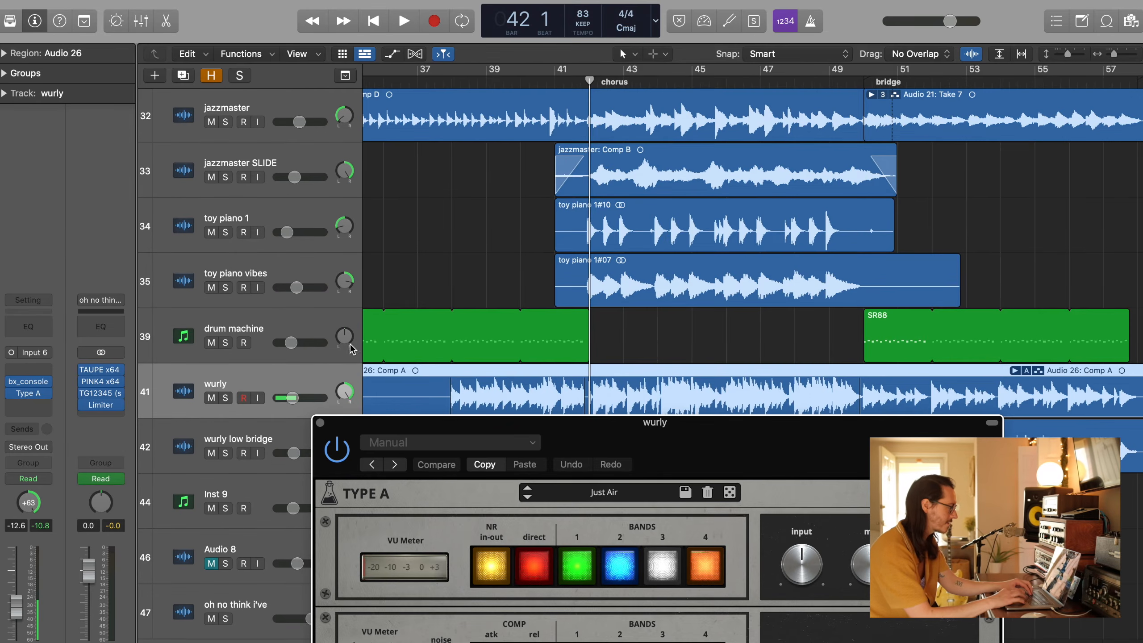
# Solo the wurly track and play the chorus from bar 42 with Type A bypassed and its window moved aside
pyautogui.click(227, 398)
pyautogui.moveTo(593, 428); pyautogui.dragTo(299, 27)
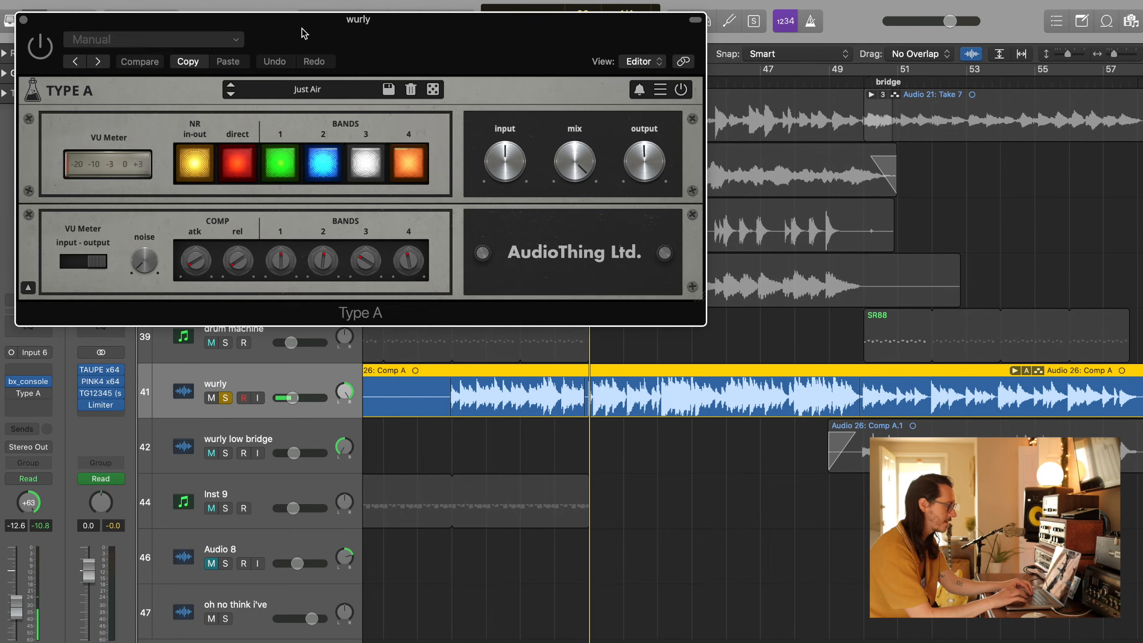
pyautogui.press('space')
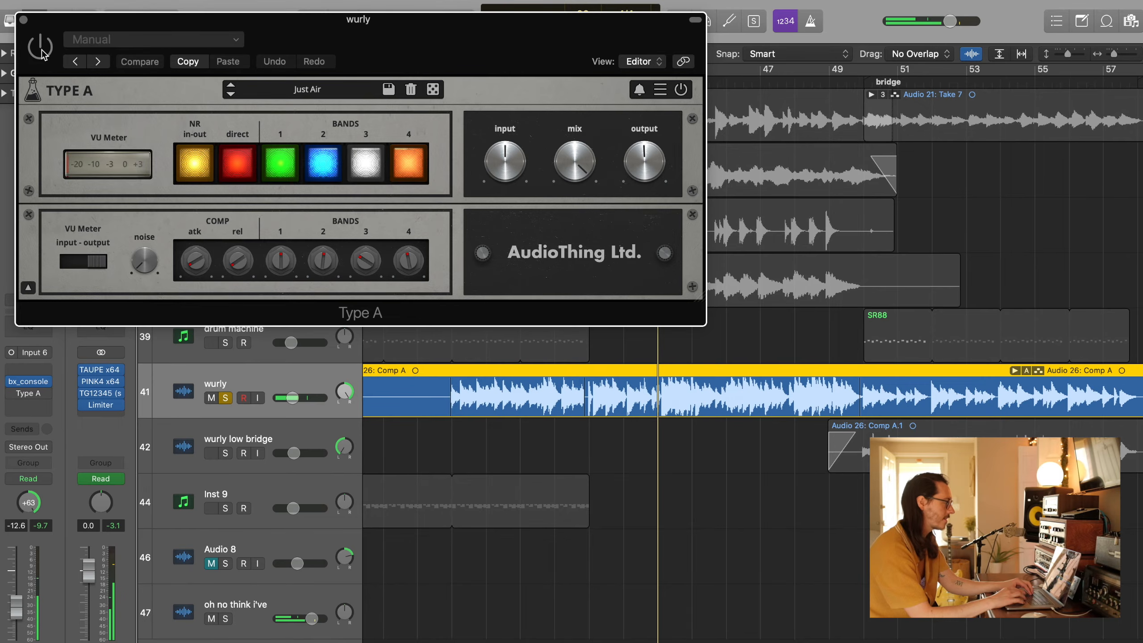
# Enable Type A on the soloed wurly, adjust its band 3 and band 2 knobs during playback, and stop
pyautogui.moveTo(133, 30)
pyautogui.mouseDown()
pyautogui.moveTo(334, 119)
pyautogui.moveTo(365, 80)
pyautogui.mouseUp()
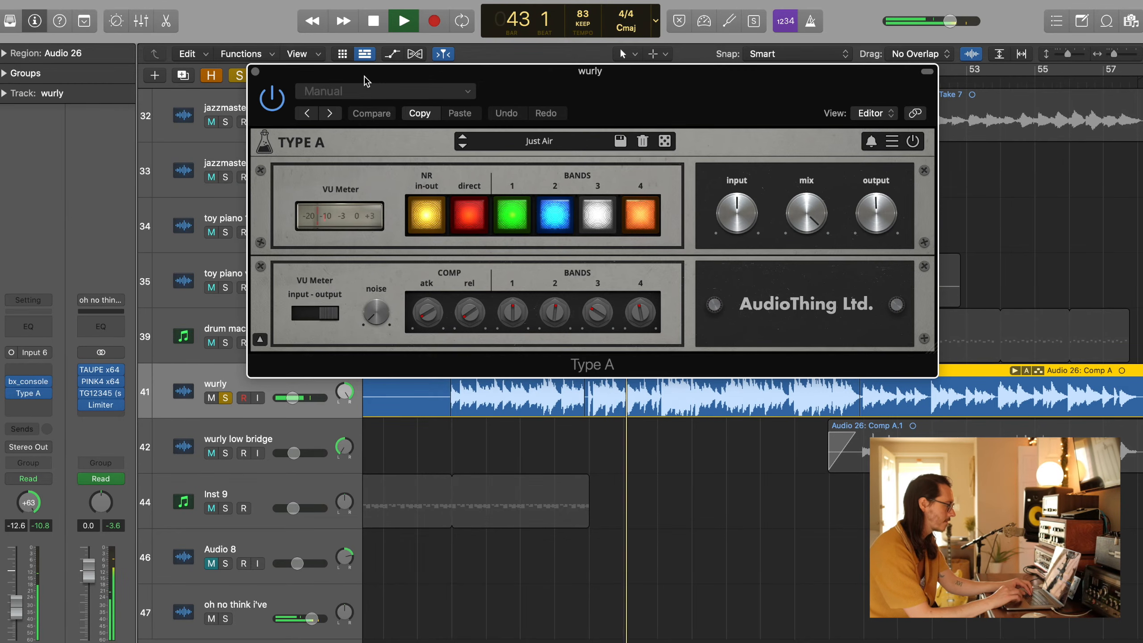
pyautogui.moveTo(602, 320); pyautogui.dragTo(658, 262)
pyautogui.moveTo(544, 302); pyautogui.dragTo(574, 281)
pyautogui.press('space')
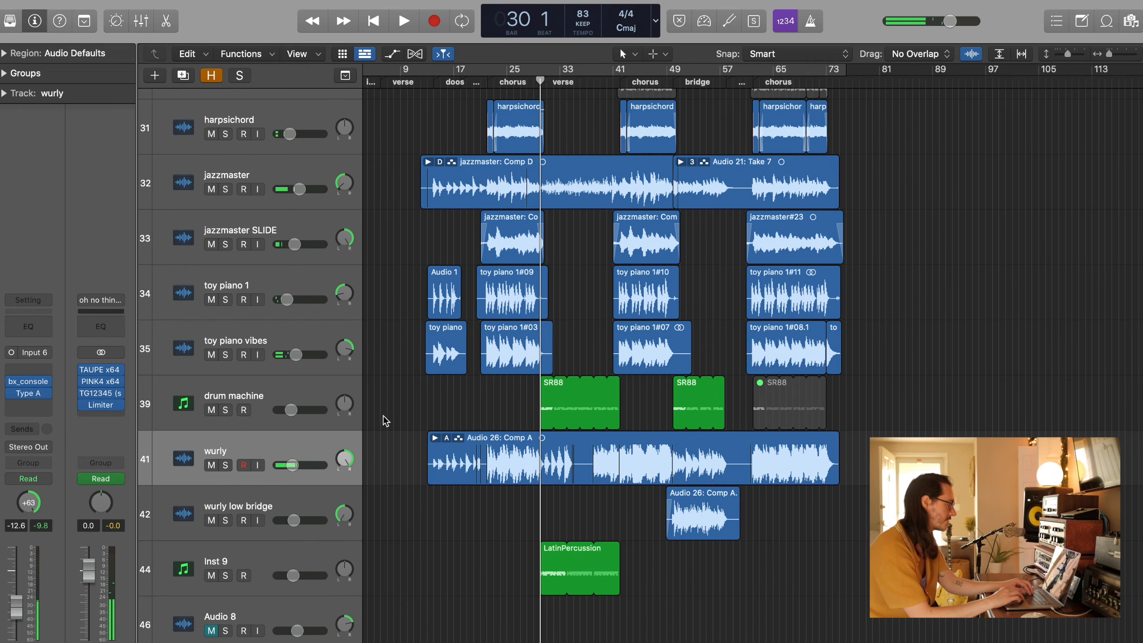
# Select the drum machine track and play it soloed in the verse from bar 30 with the SR-88 window moved aside
pyautogui.click(234, 411)
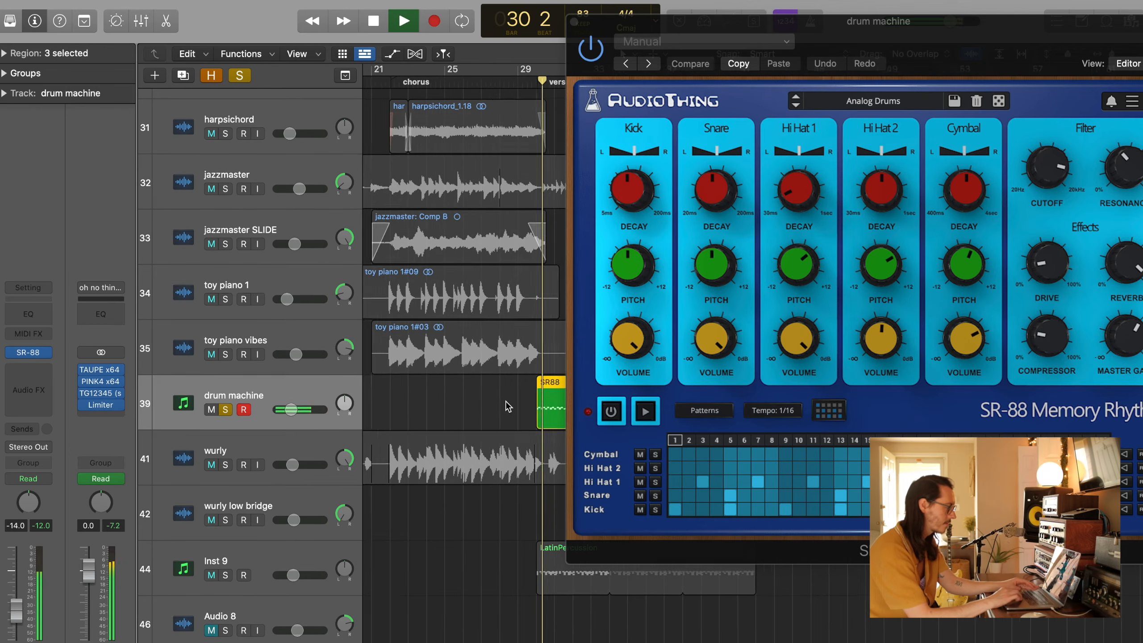
pyautogui.moveTo(1061, 69); pyautogui.dragTo(867, 52)
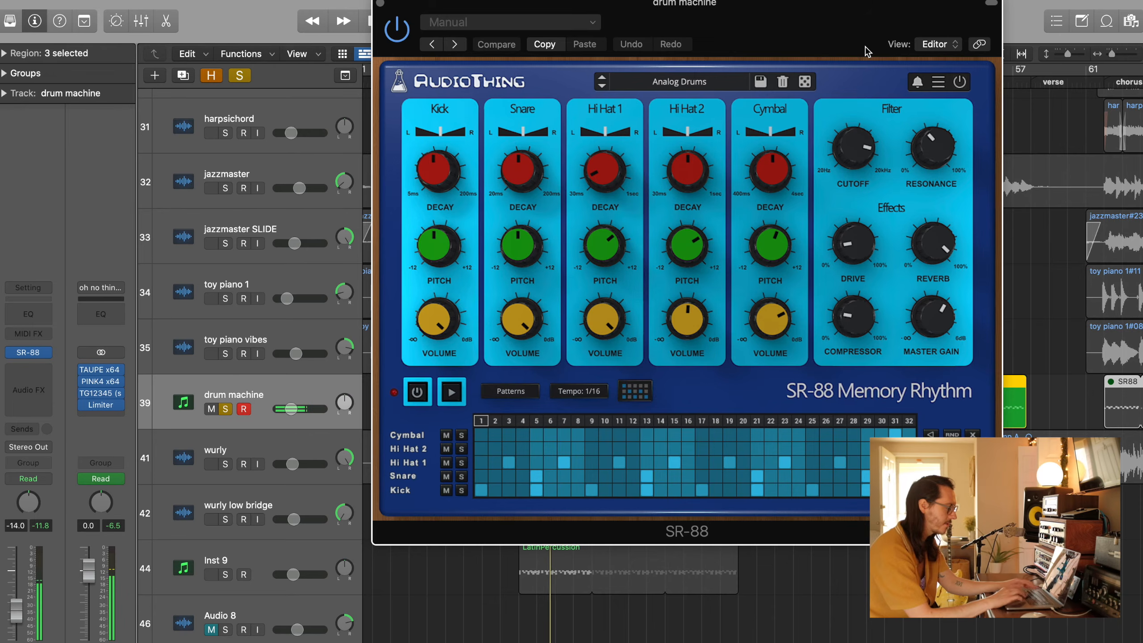
pyautogui.moveTo(867, 52); pyautogui.dragTo(1024, 44)
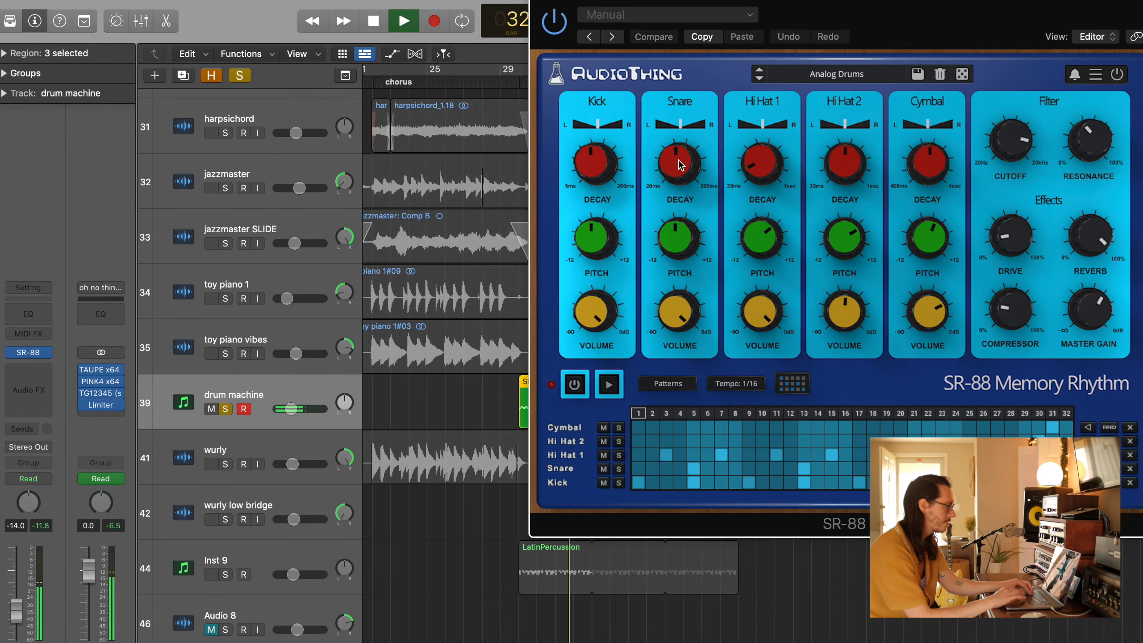
# Show Latin Percussion on the Inst 9 track, play it soloed together with the drum machine, stop, and close the window
pyautogui.click(241, 554)
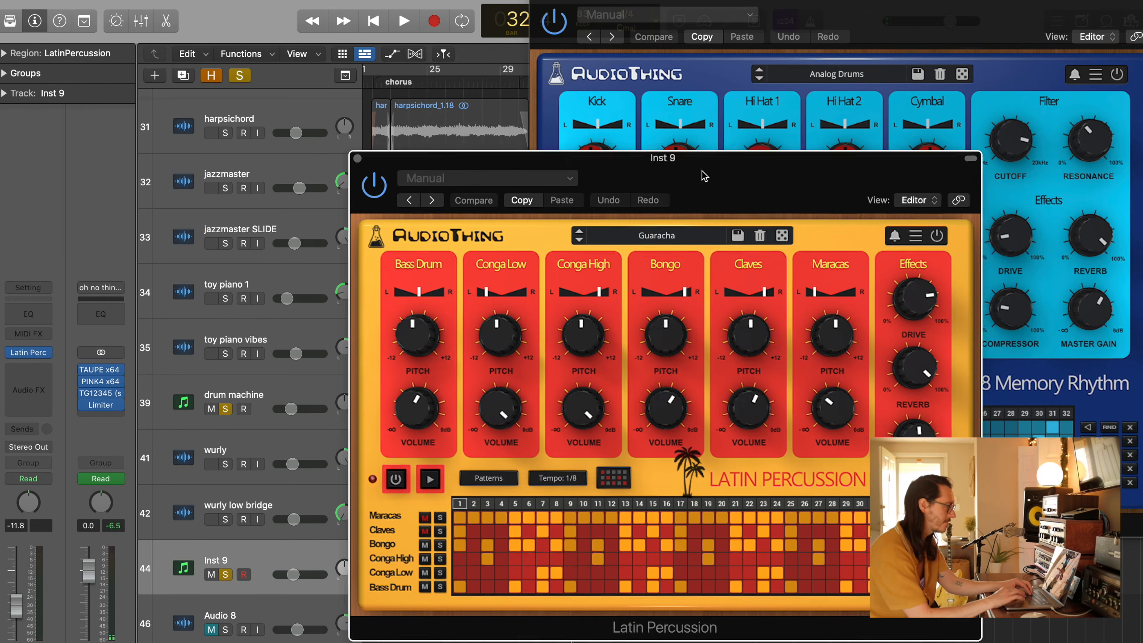
pyautogui.moveTo(633, 182); pyautogui.dragTo(869, 38)
pyautogui.press('space')
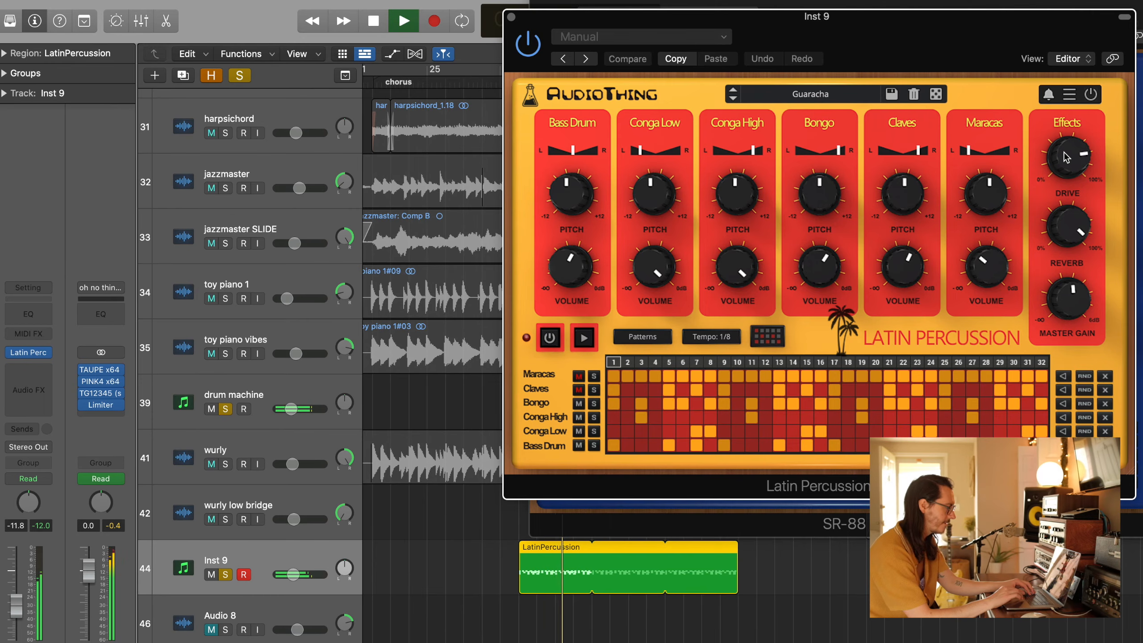
pyautogui.press('space')
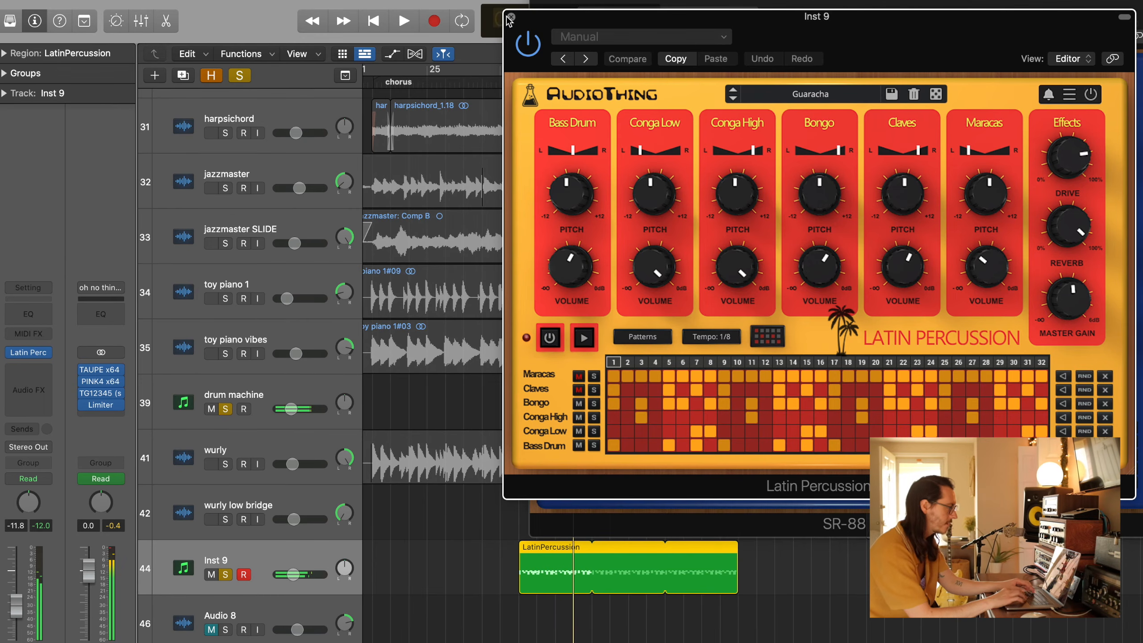
pyautogui.press('super+w')
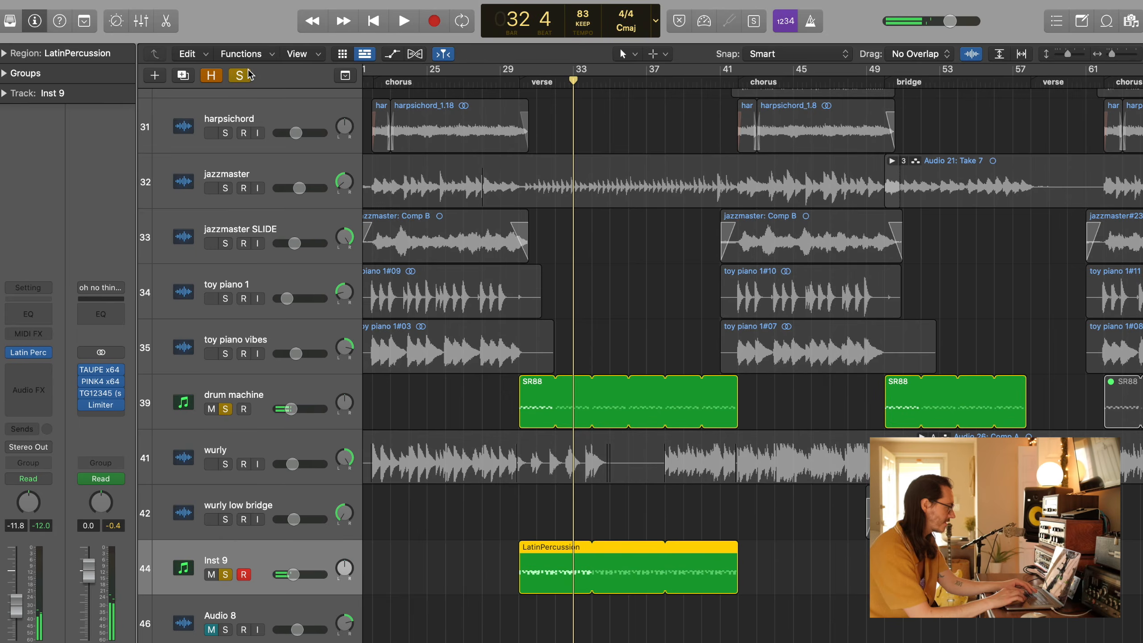
# Clear all solos, set the playhead to bar 29, and disarm recording on the Inst 9 track
pyautogui.press('ctrl+alt+super+s')
pyautogui.click(518, 83)
pyautogui.press(',')
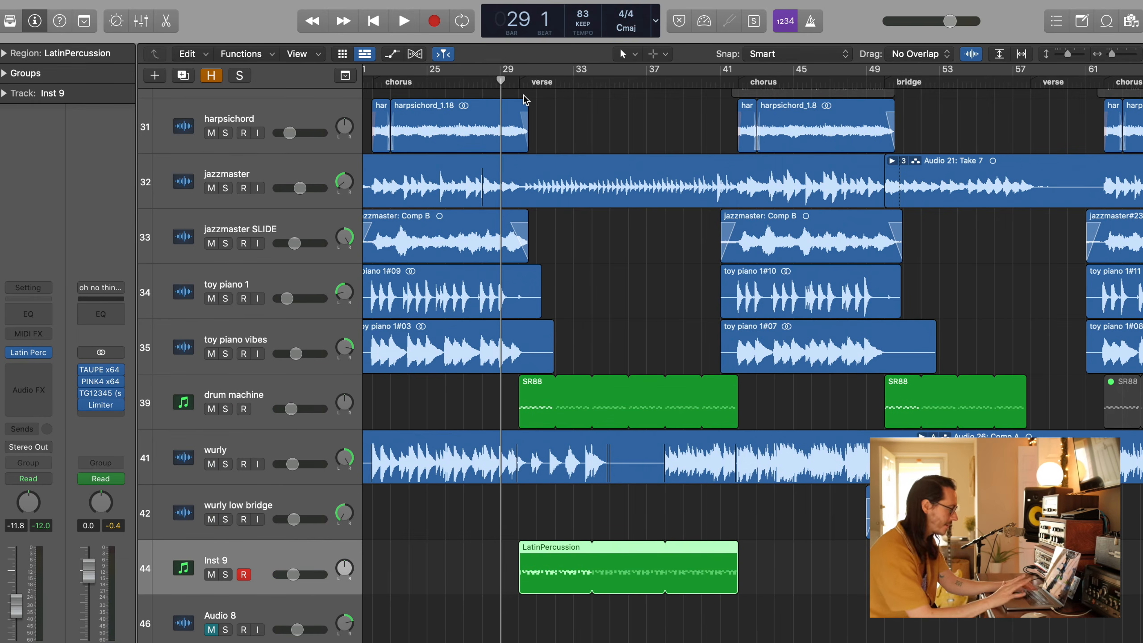
pyautogui.click(245, 574)
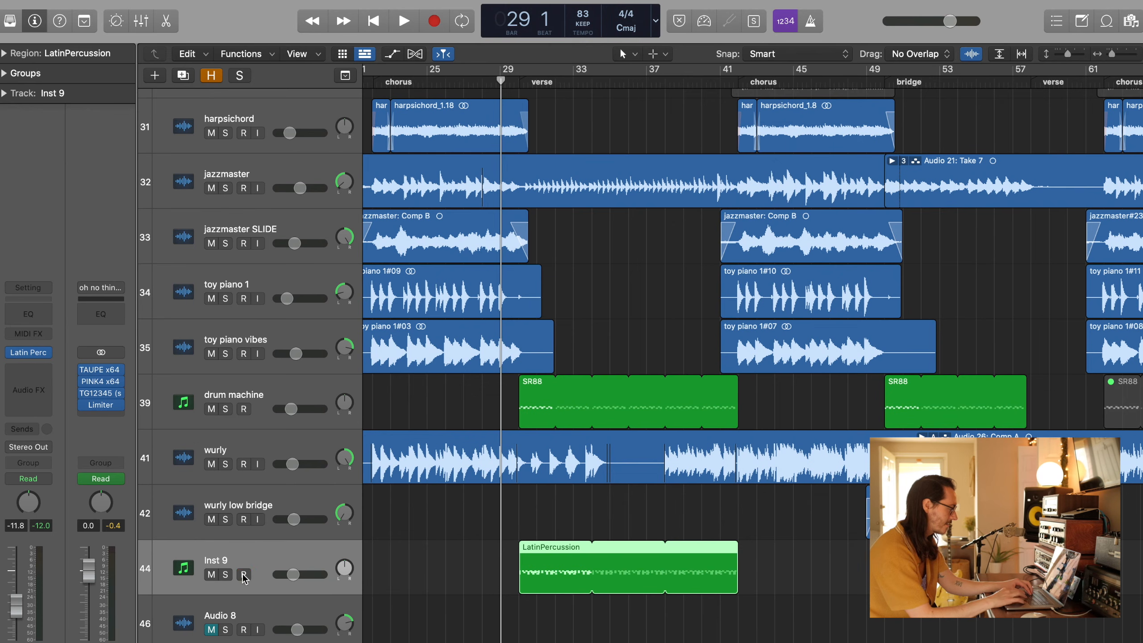
# Deselect the LatinPercussion region, play the full mix from bar 29 into the verse, and stop playback
pyautogui.click(435, 546)
pyautogui.press(',')
pyautogui.press('.')
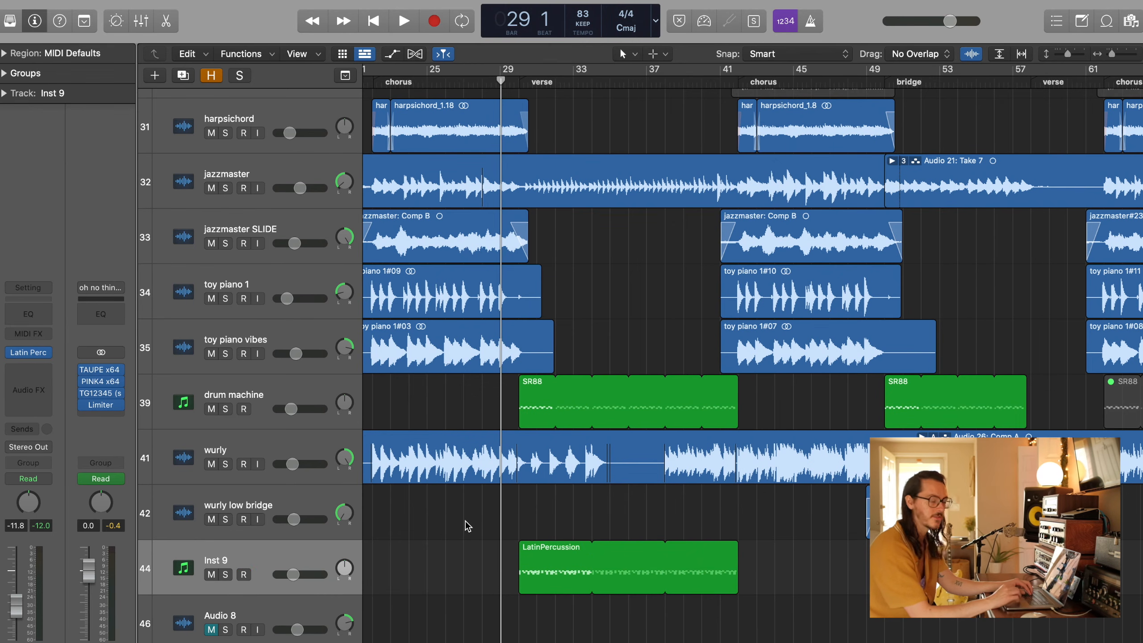
pyautogui.press('space')
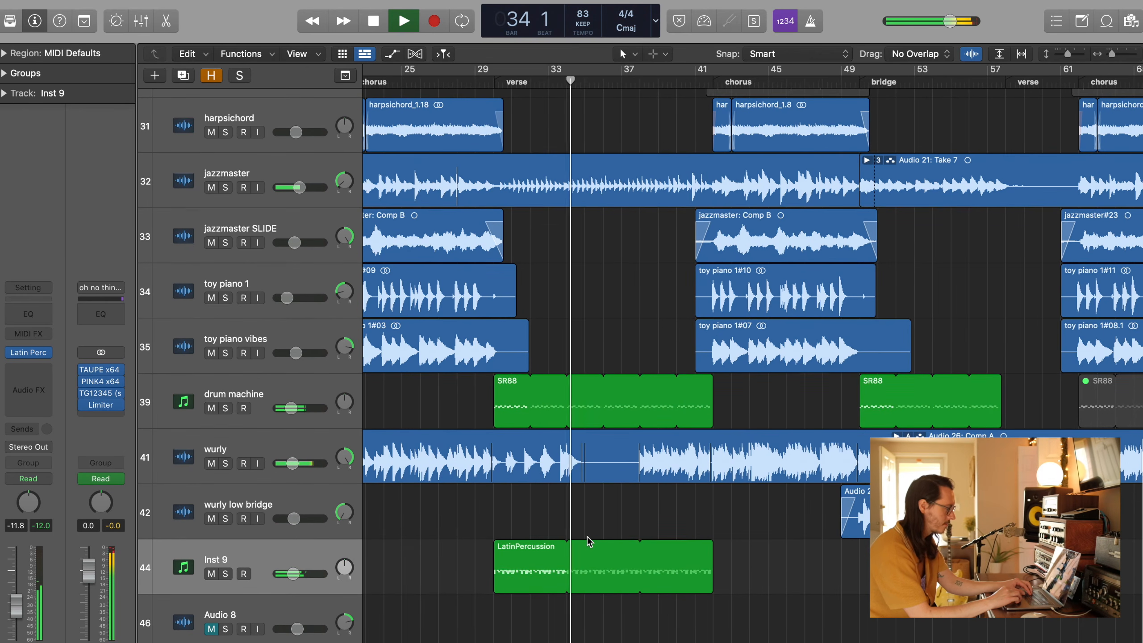
pyautogui.press('space')
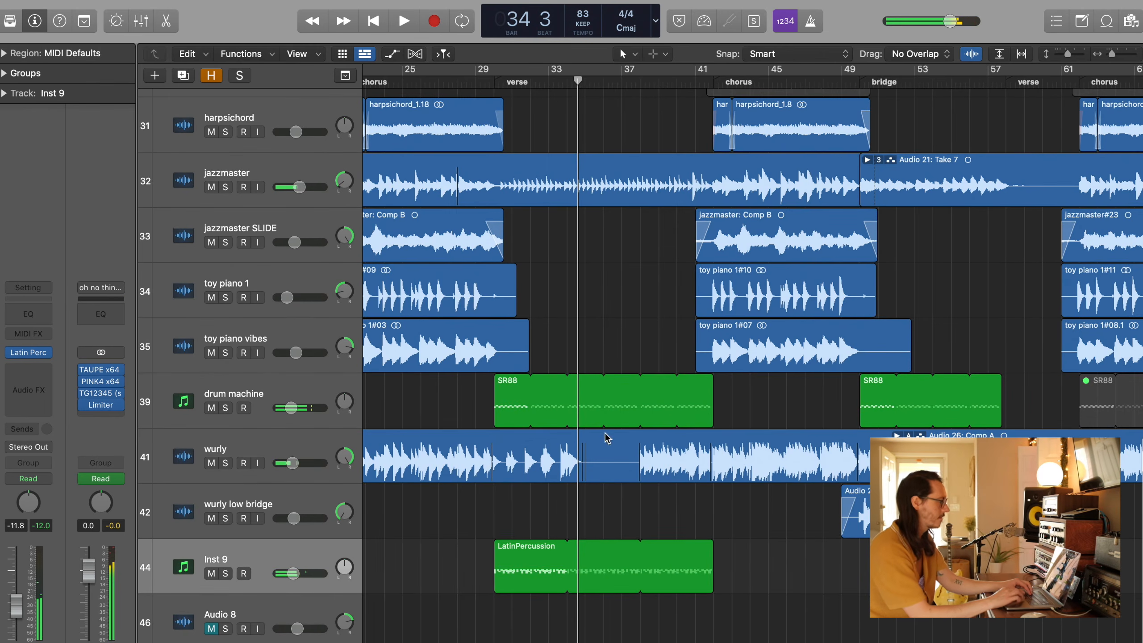